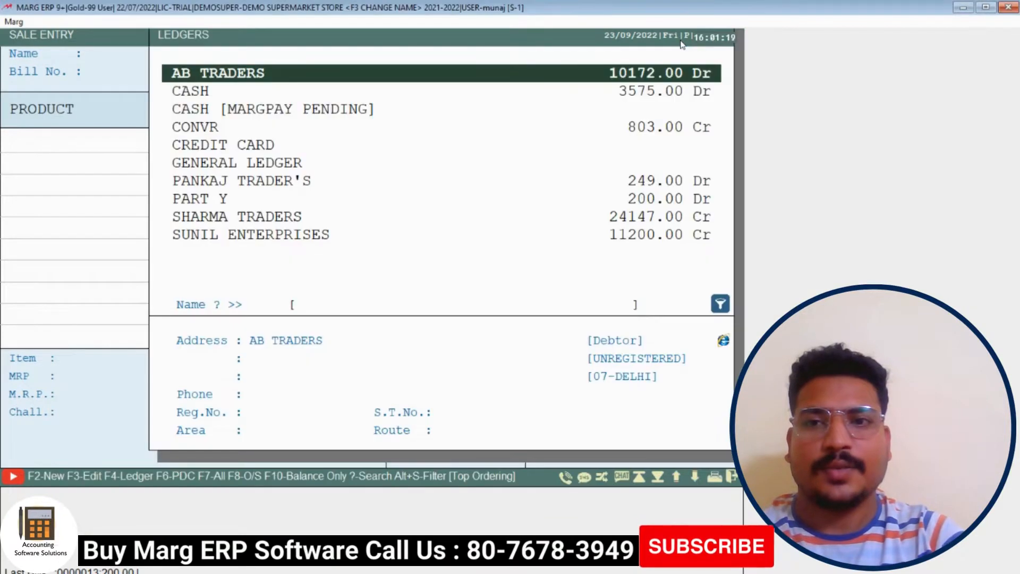
- Choose PART Y as the party for the sale bill and accept the default voucher number and LOCAL type
{"action": "key", "text": "Down"}
{"action": "key", "text": "Down"}
{"action": "key", "text": "Down"}
{"action": "key", "text": "Down"}
{"action": "key", "text": "Down"}
{"action": "key", "text": "Down"}
{"action": "key", "text": "Down"}
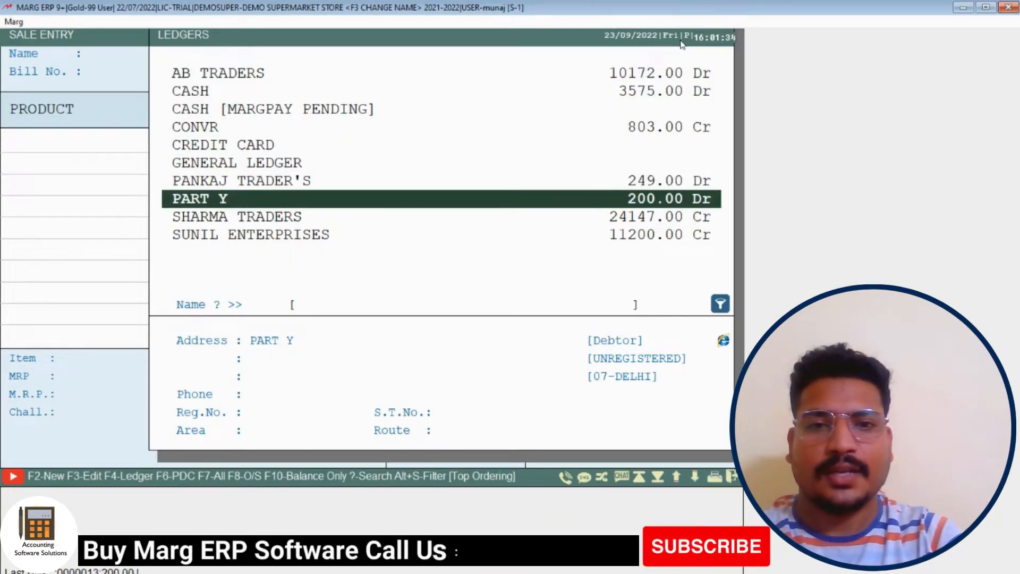
{"action": "key", "text": "Return"}
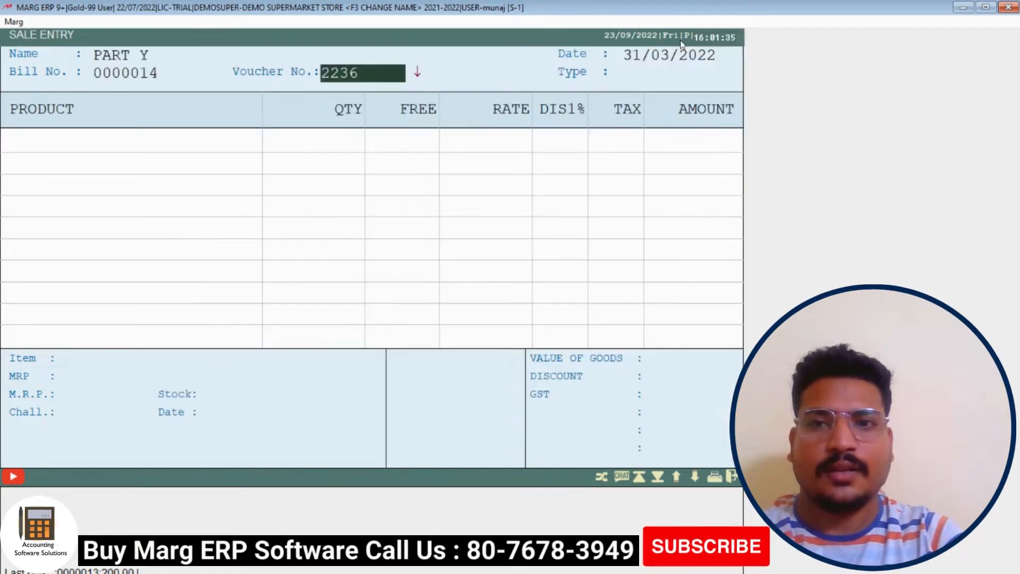
{"action": "key", "text": "Return"}
{"action": "key", "text": "Return"}
- Add the item 01060 ROUND BOUL EACH to the sale bill with the default quantity
{"action": "key", "text": "Down"}
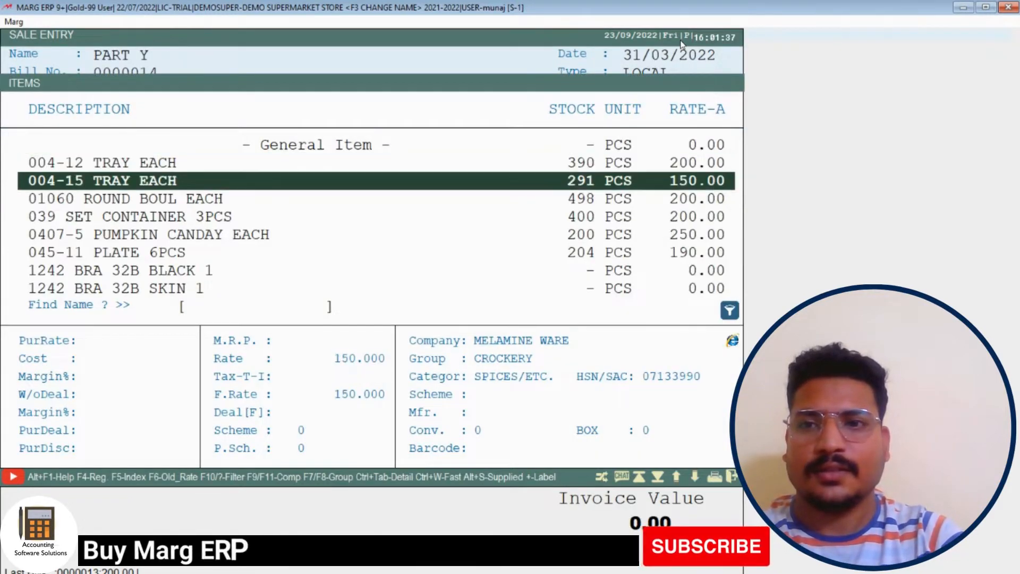
{"action": "key", "text": "Down"}
{"action": "key", "text": "Return"}
{"action": "key", "text": "Return"}
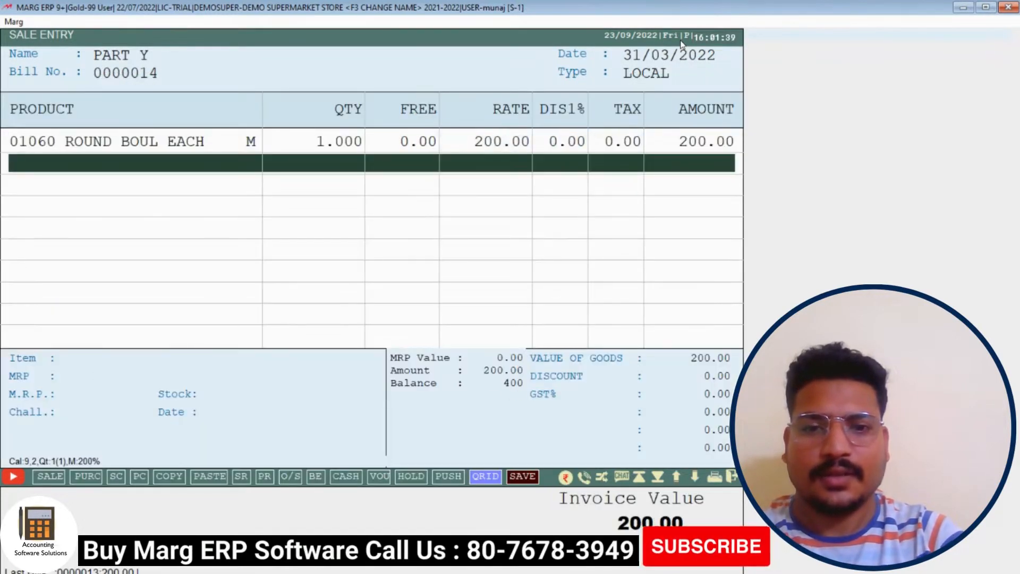
- Set the quantity of the 01060 ROUND BOUL EACH line to 5, keeping its rate, discount and tax
{"action": "key", "text": "Up"}
{"action": "key", "text": "Return"}
{"action": "key", "text": "Return"}
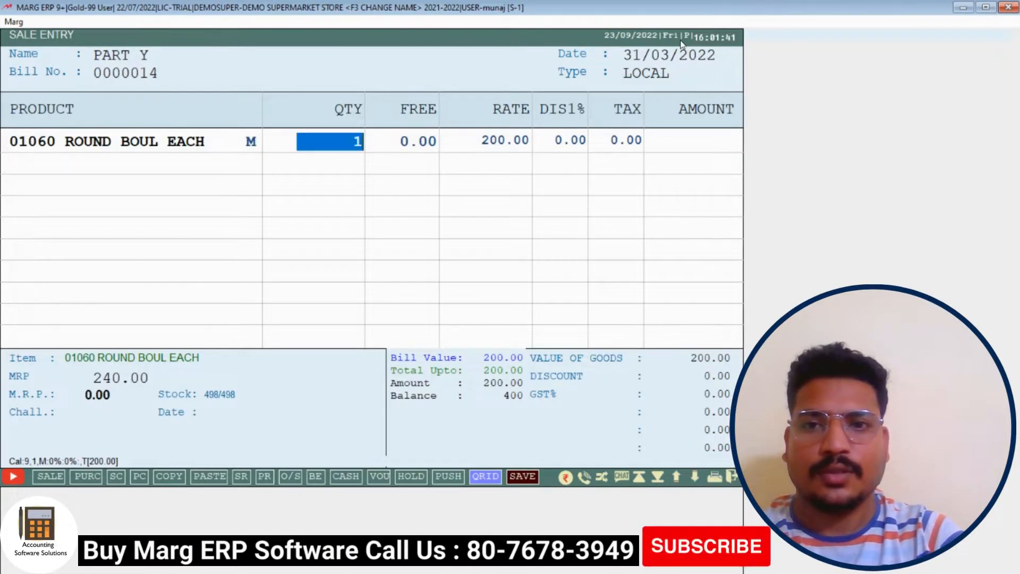
{"action": "type", "text": "5"}
{"action": "key", "text": "Return"}
{"action": "key", "text": "Return"}
{"action": "key", "text": "Return"}
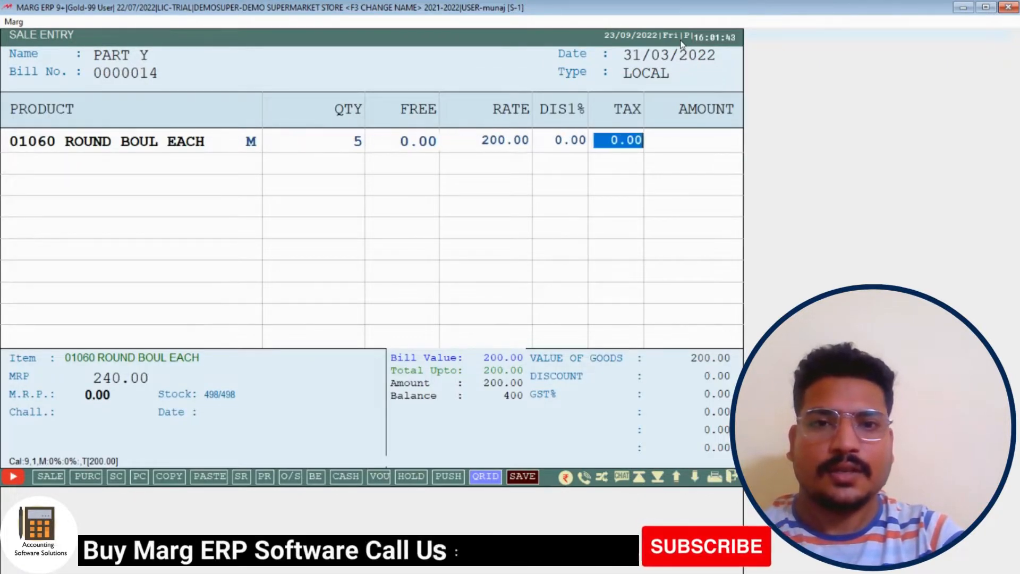
{"action": "key", "text": "Return"}
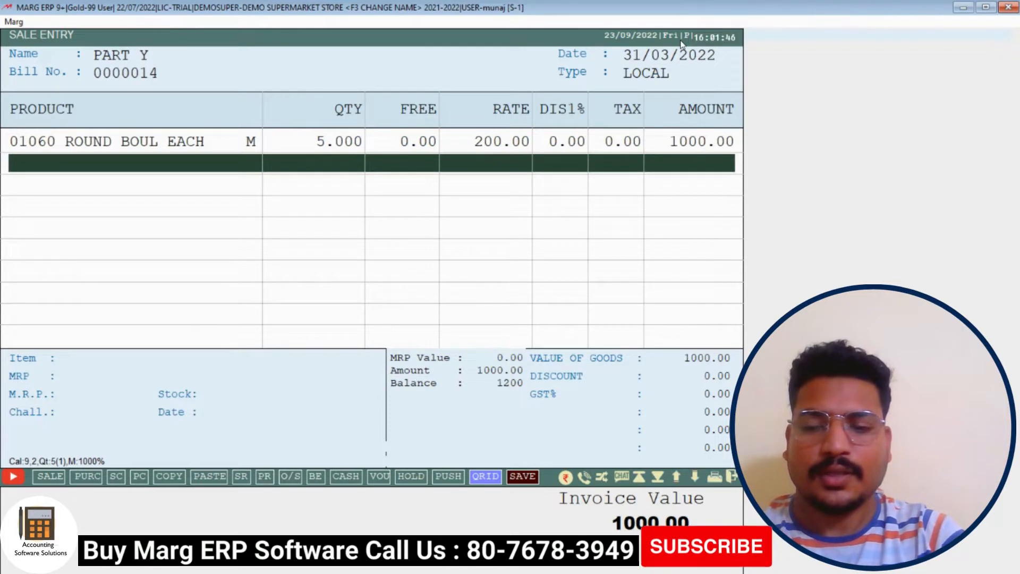
- Save the sale bill with one print copy and leave sale entry
{"action": "key", "text": "ctrl+w"}
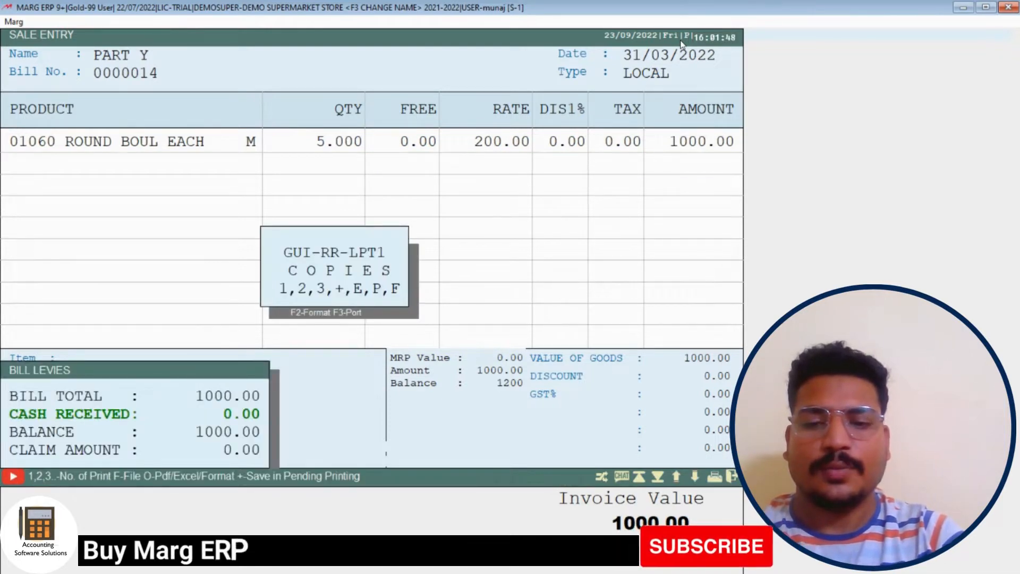
{"action": "key", "text": "1"}
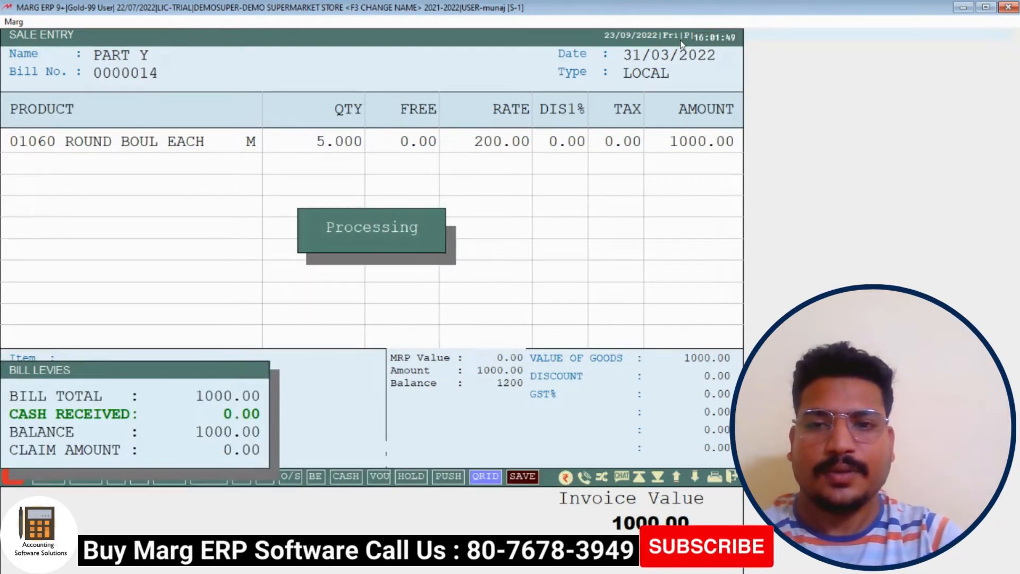
{"action": "key", "text": "Escape"}
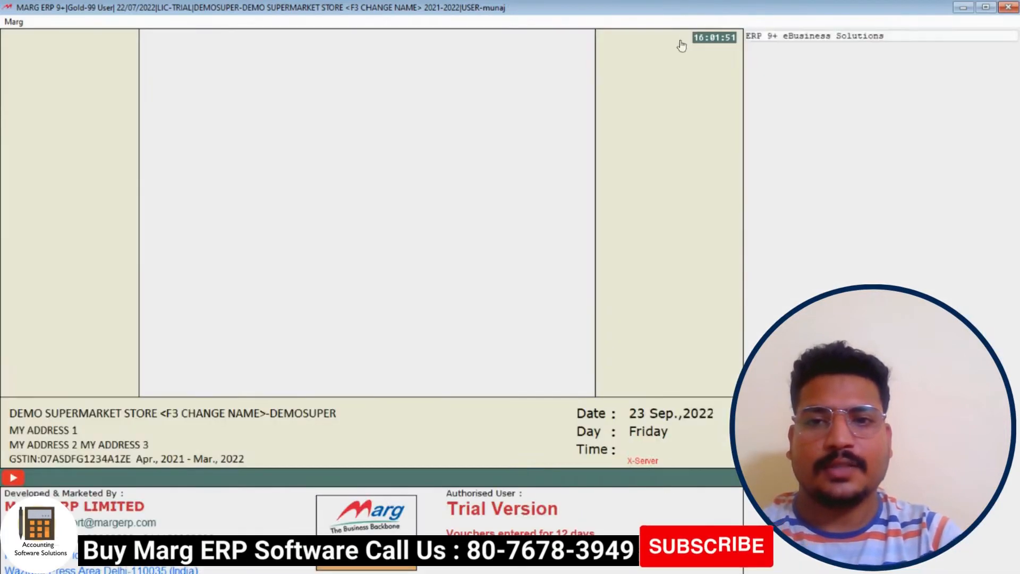
- Look up PART Y in the ledger accounts to check its outstanding balance
{"action": "key", "text": "alt+n"}
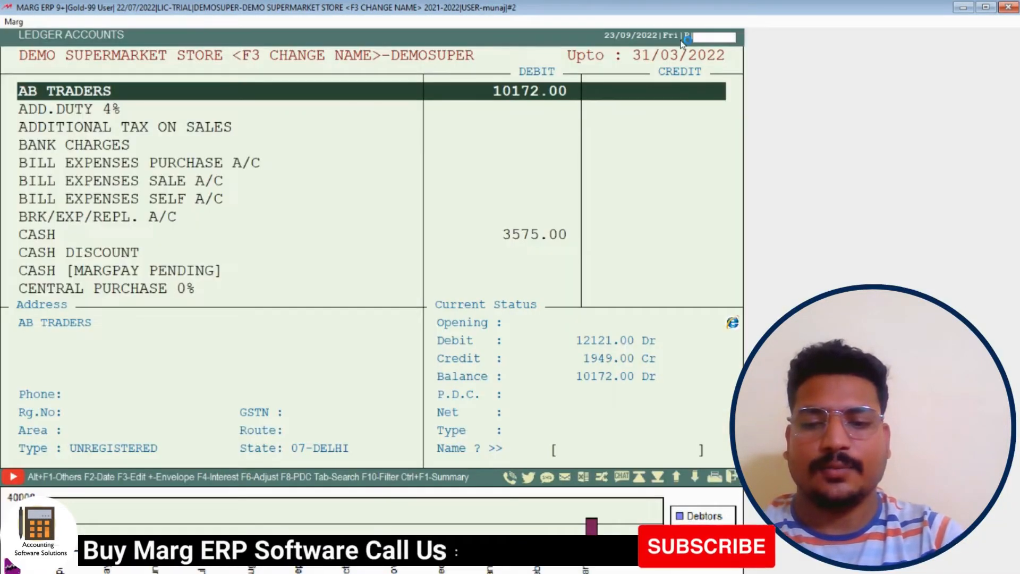
{"action": "type", "text": "PART"}
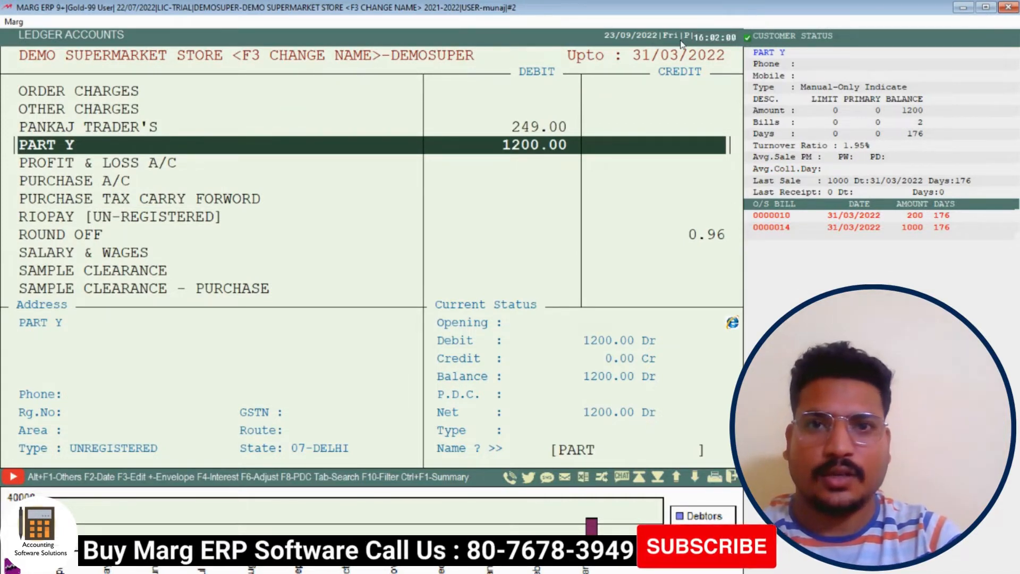
{"action": "key", "text": "Escape"}
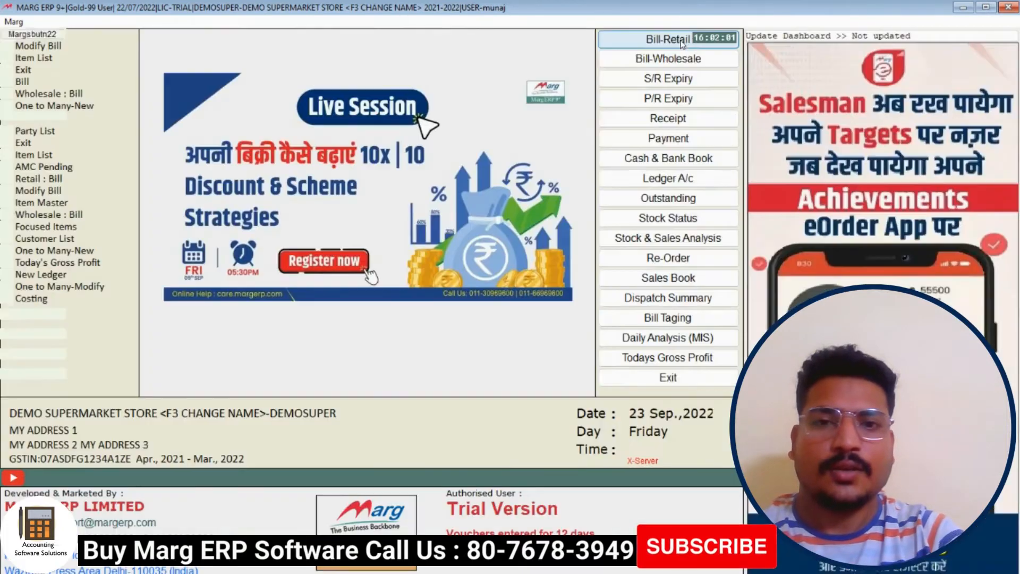
- Start a receipt voucher with the default date and credit PART Y with 100
{"action": "left_click", "coordinate": [668, 119]}
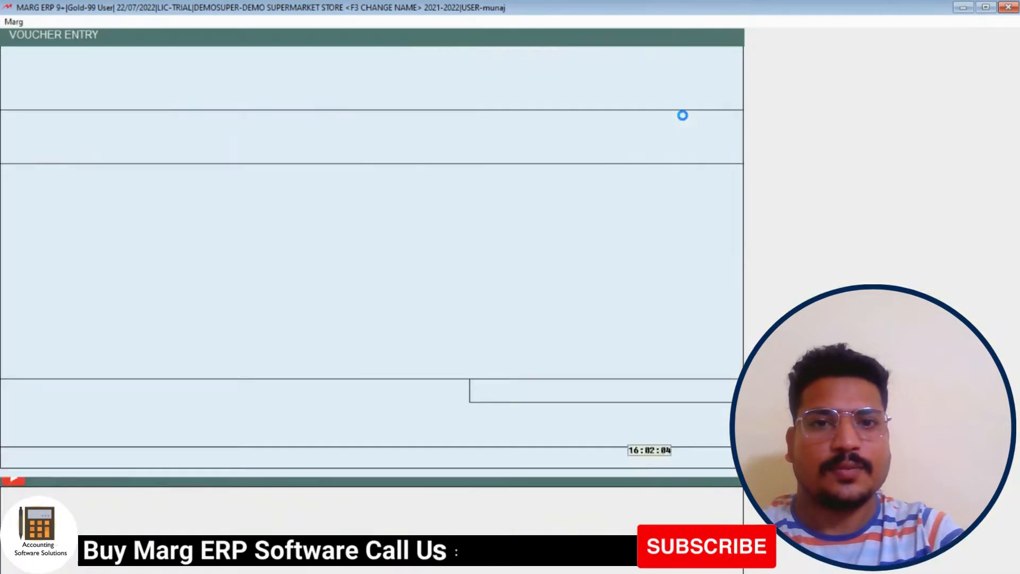
{"action": "key", "text": "Return"}
{"action": "key", "text": "Return"}
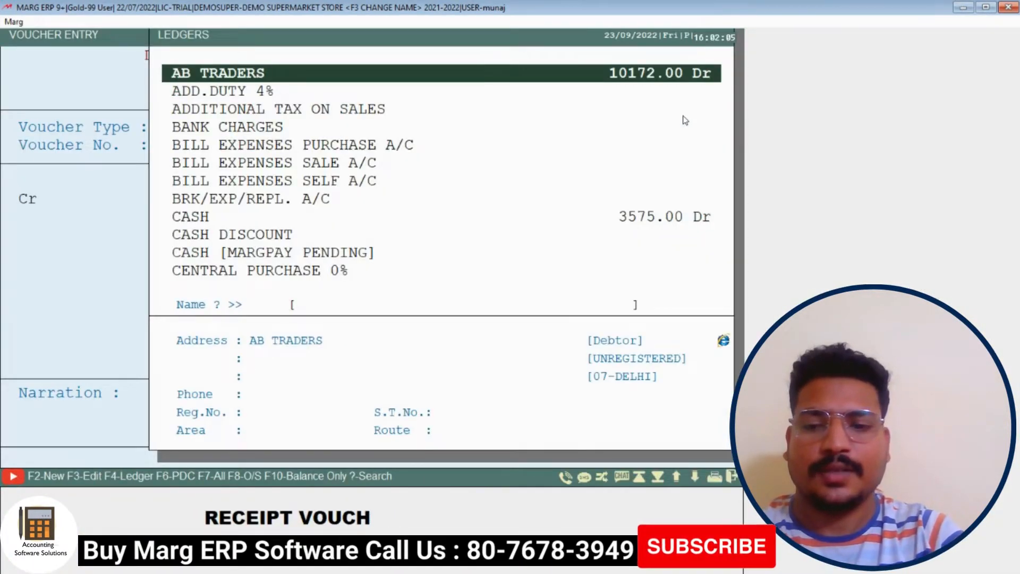
{"action": "type", "text": "PART"}
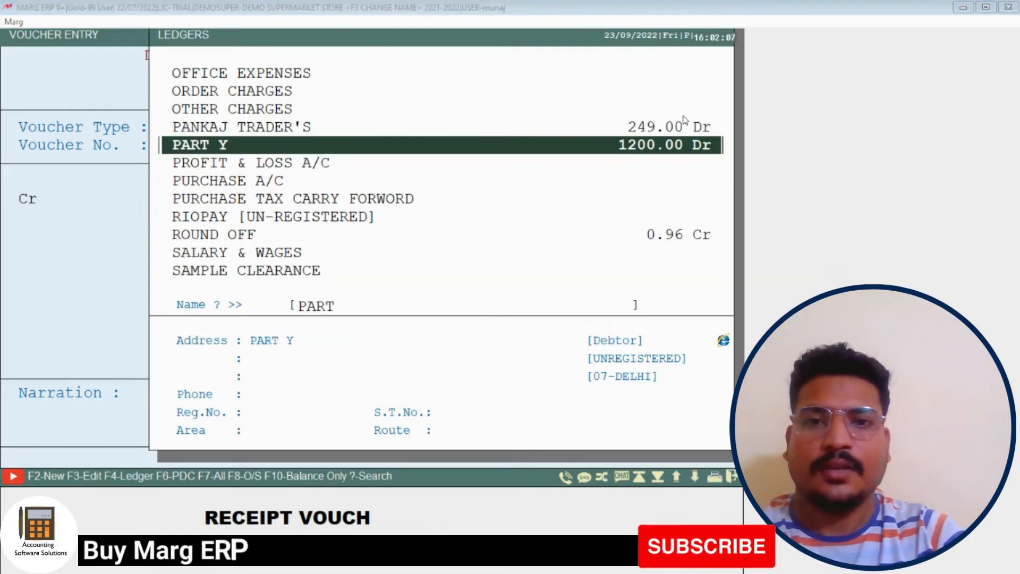
{"action": "key", "text": "Return"}
{"action": "type", "text": "100"}
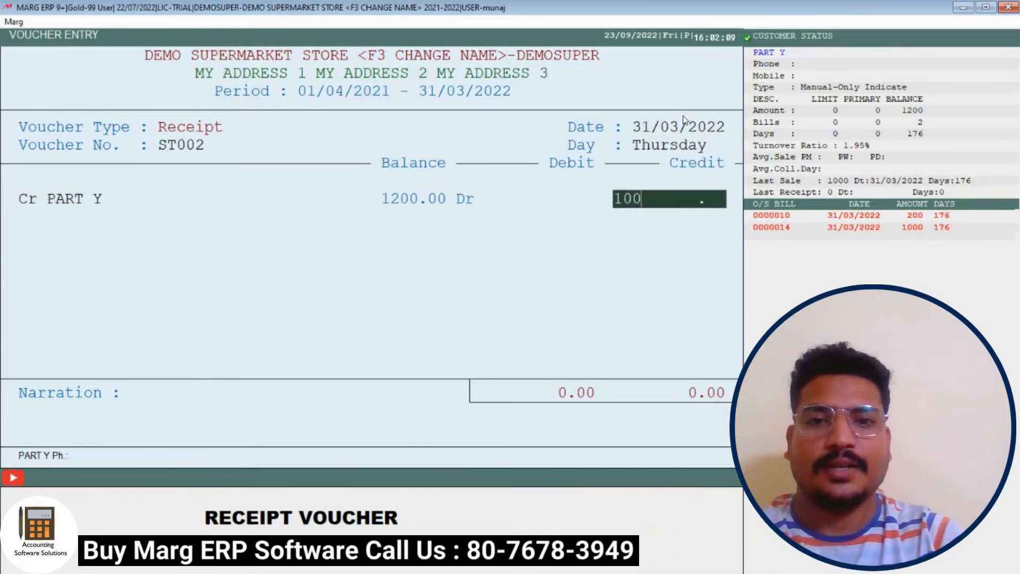
{"action": "key", "text": "Return"}
{"action": "key", "text": "Return"}
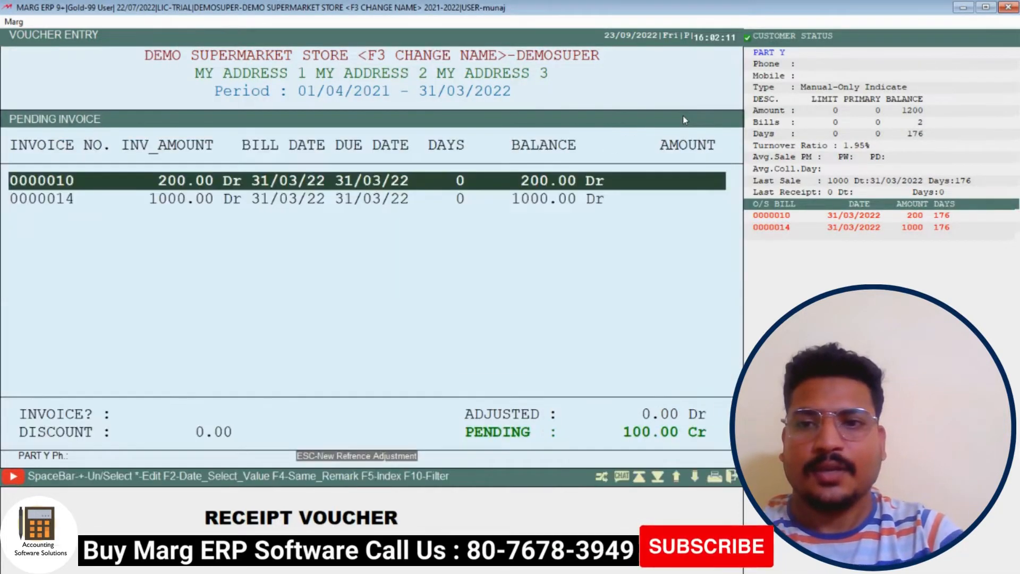
- Adjust the receipt against the first pending invoice and save the voucher with CASH debited for 100
{"action": "key", "text": "Return"}
{"action": "key", "text": "Return"}
{"action": "key", "text": "Return"}
{"action": "key", "text": "Return"}
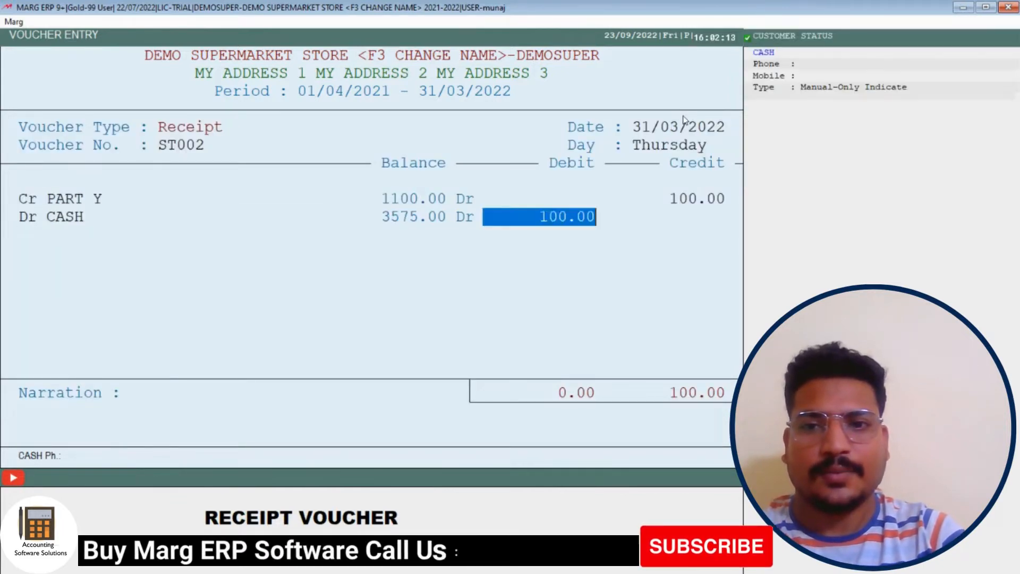
{"action": "key", "text": "Return"}
{"action": "key", "text": "Return"}
{"action": "key", "text": "Return"}
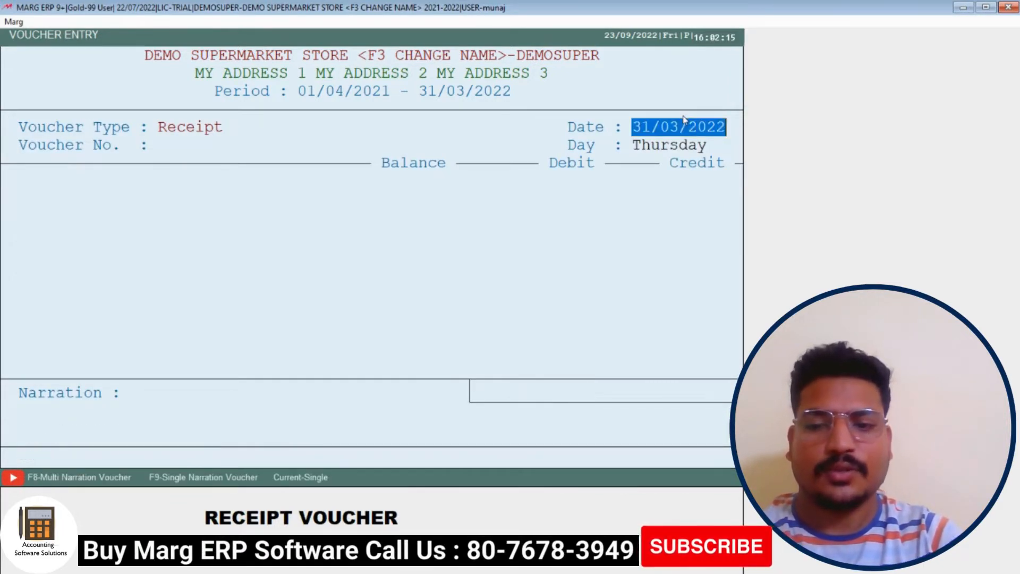
{"action": "key", "text": "Escape"}
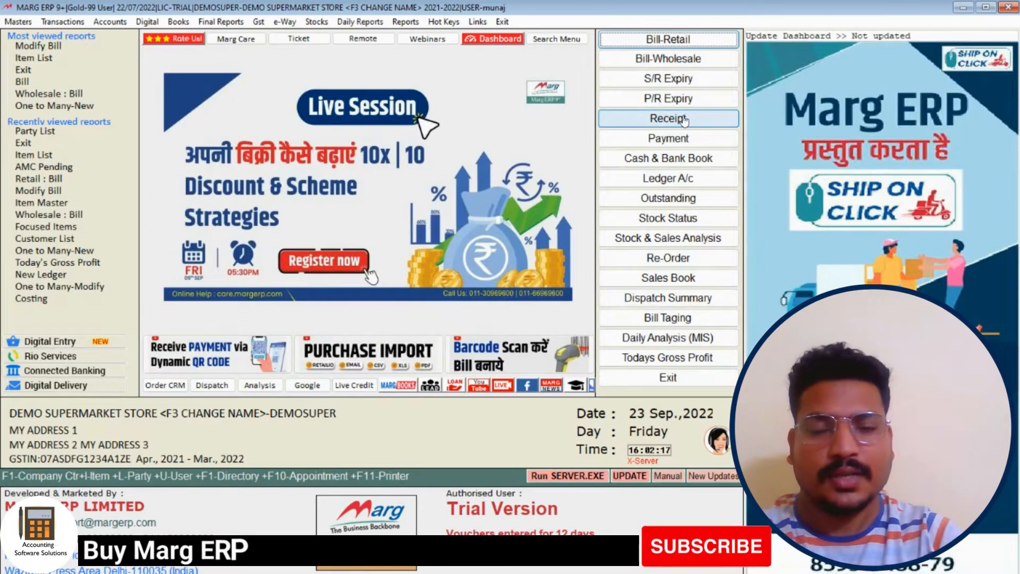
- Search all Control Room settings for MODE OF PAYMENT and open the matching options
{"action": "left_click", "coordinate": [8, 24]}
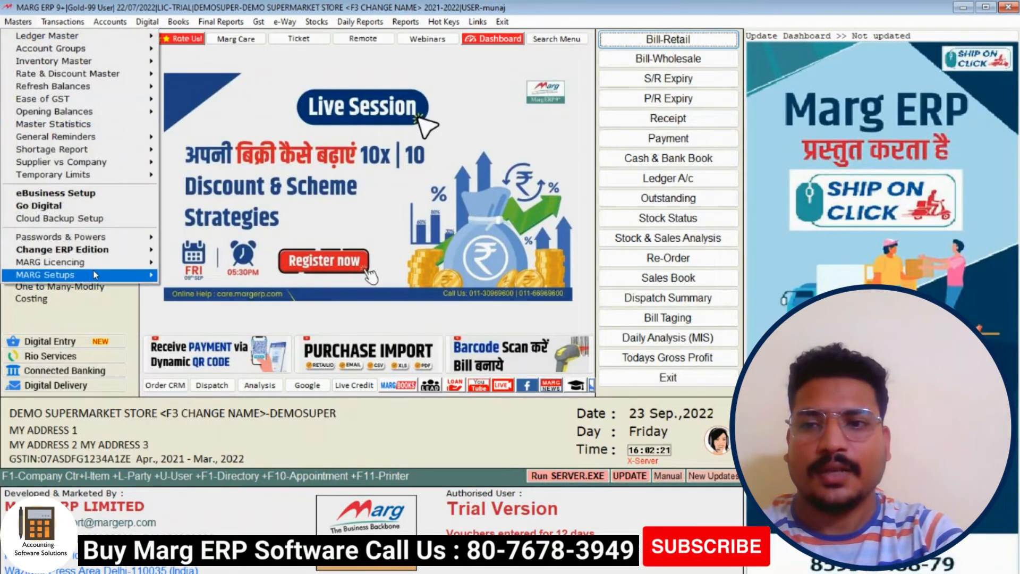
{"action": "mouse_move", "coordinate": [109, 278]}
{"action": "left_click", "coordinate": [175, 277]}
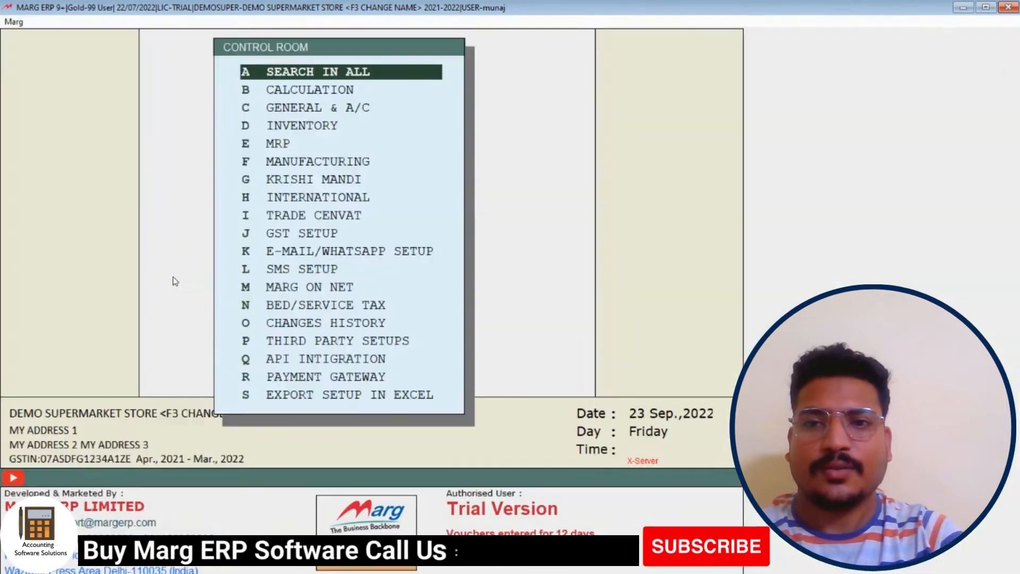
{"action": "key", "text": "Return"}
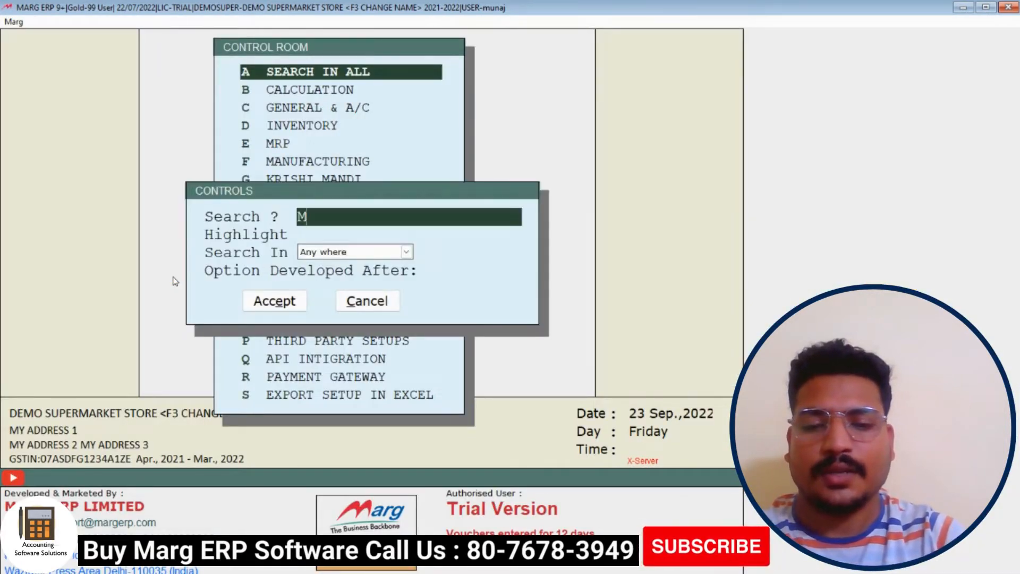
{"action": "type", "text": "MODE OF PAYMENT"}
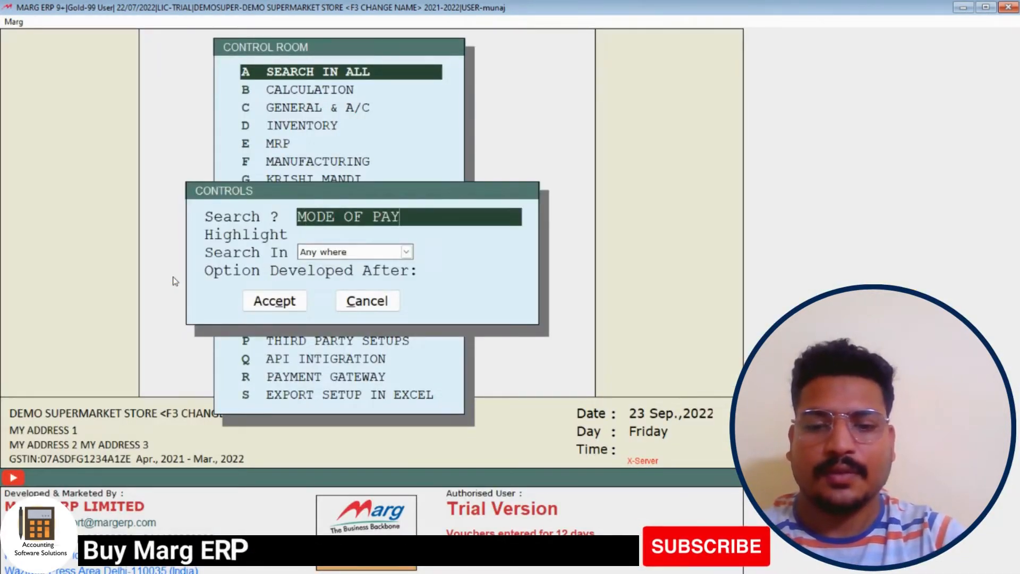
{"action": "key", "text": "Return"}
{"action": "key", "text": "Return"}
{"action": "key", "text": "Return"}
{"action": "key", "text": "Return"}
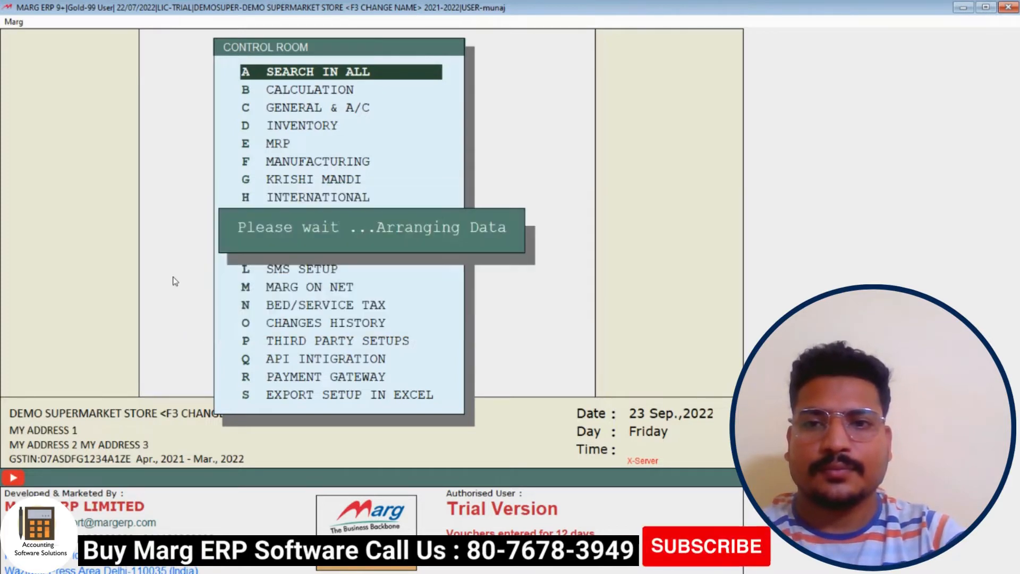
{"action": "key", "text": "Return"}
{"action": "key", "text": "Return"}
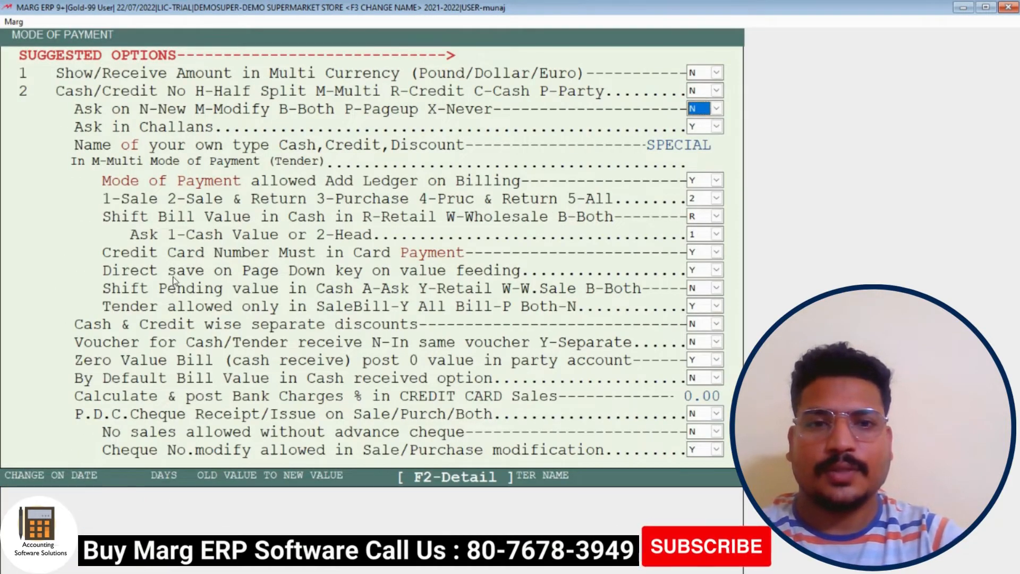
- Set the Cash/Credit payment mode option to M for multiple modes of payment
{"action": "key", "text": "Up"}
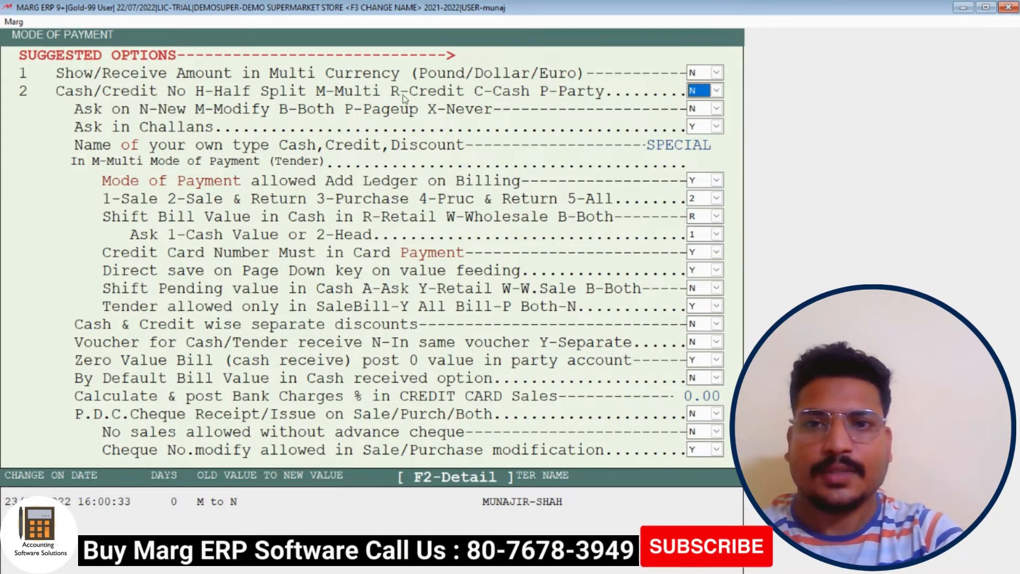
{"action": "left_click", "coordinate": [716, 90]}
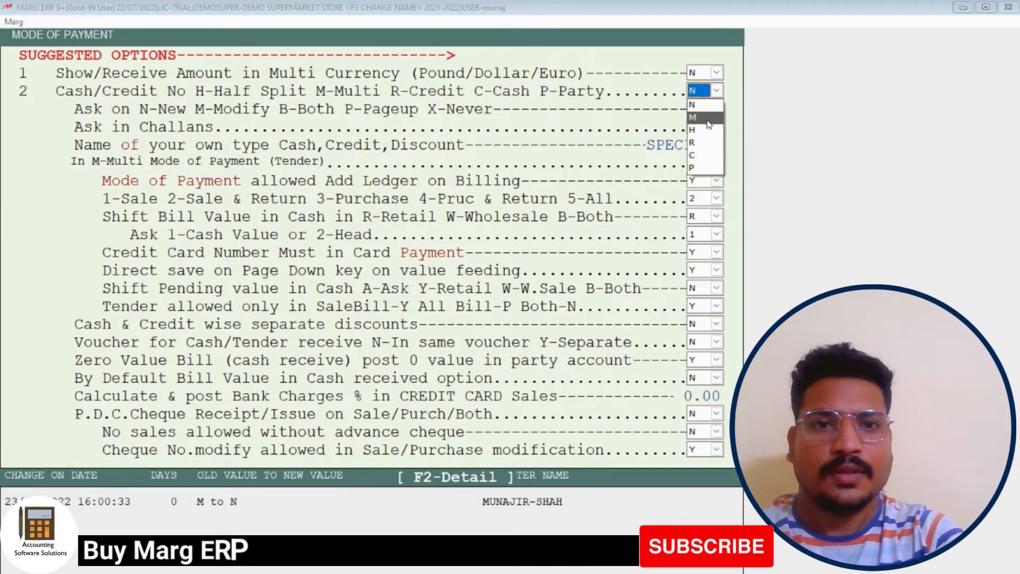
{"action": "left_click", "coordinate": [709, 123]}
- Set the retail billing payment option to 1, Multi Mode of Payment (Tender), and close the settings
{"action": "key", "text": "Down"}
{"action": "key", "text": "Down"}
{"action": "key", "text": "Down"}
{"action": "key", "text": "Down"}
{"action": "key", "text": "Down"}
{"action": "key", "text": "Down"}
{"action": "key", "text": "Down"}
{"action": "key", "text": "Down"}
{"action": "key", "text": "Down"}
{"action": "key", "text": "Down"}
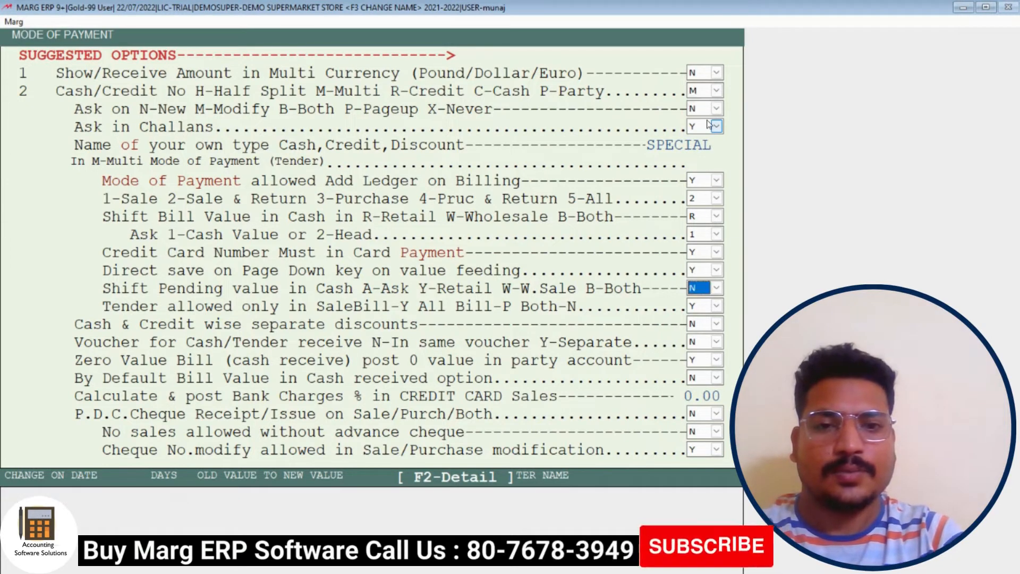
{"action": "key", "text": "Down"}
{"action": "key", "text": "Down"}
{"action": "key", "text": "Down"}
{"action": "key", "text": "Down"}
{"action": "key", "text": "Down"}
{"action": "key", "text": "Down"}
{"action": "key", "text": "Down"}
{"action": "key", "text": "Down"}
{"action": "key", "text": "Down"}
{"action": "key", "text": "Down"}
{"action": "key", "text": "Down"}
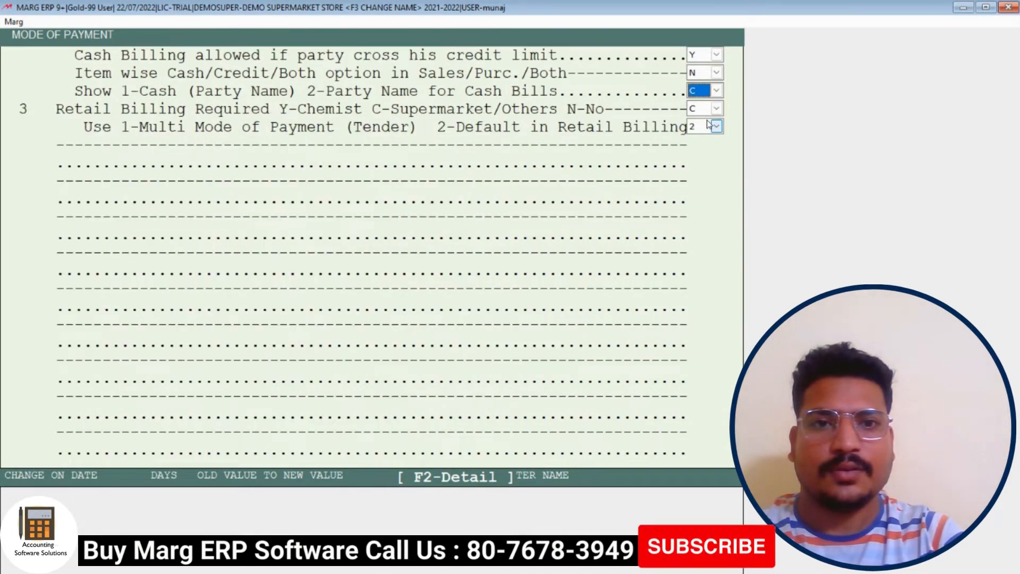
{"action": "key", "text": "Down"}
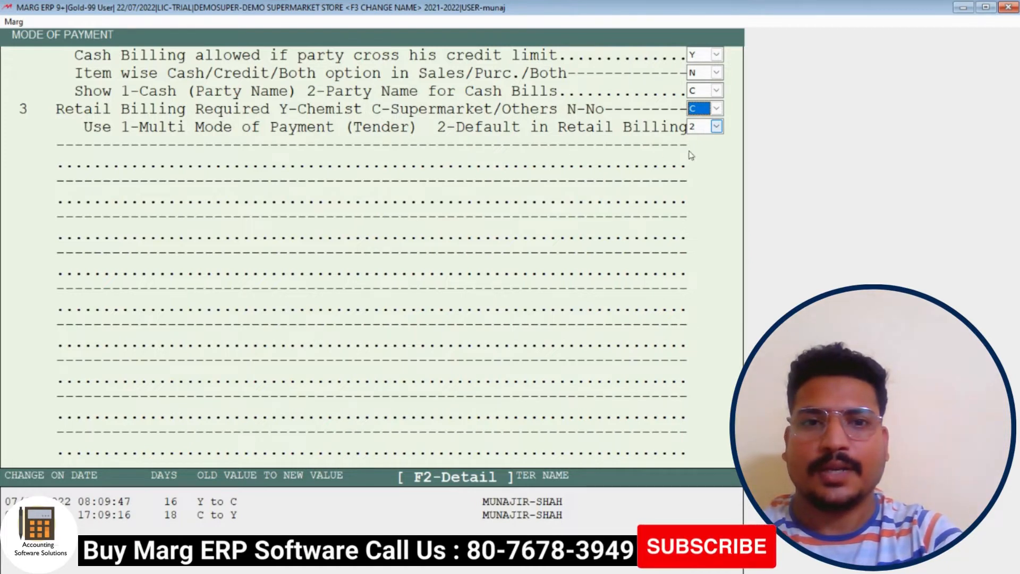
{"action": "left_click", "coordinate": [714, 128]}
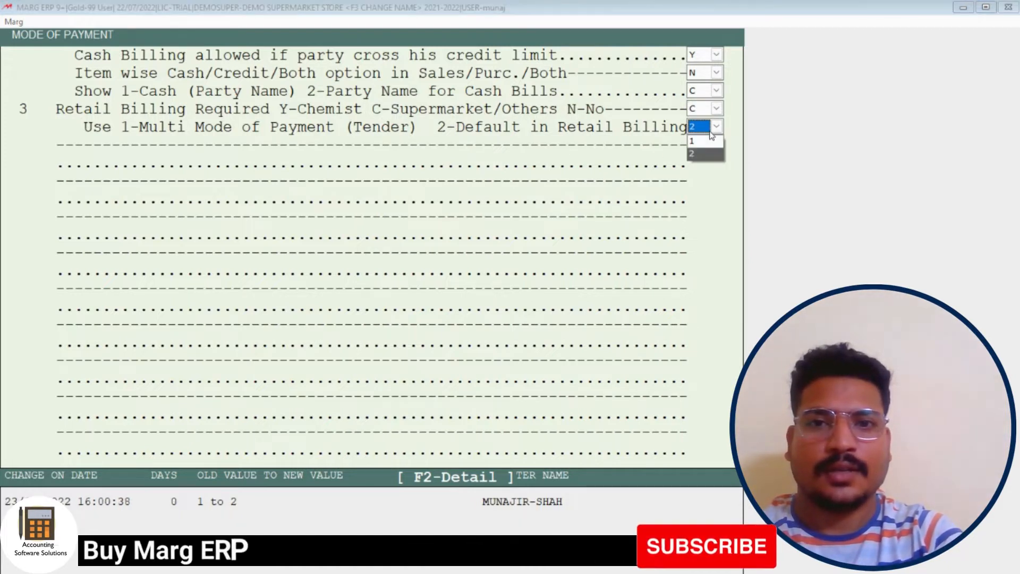
{"action": "left_click", "coordinate": [709, 140]}
{"action": "key", "text": "Escape"}
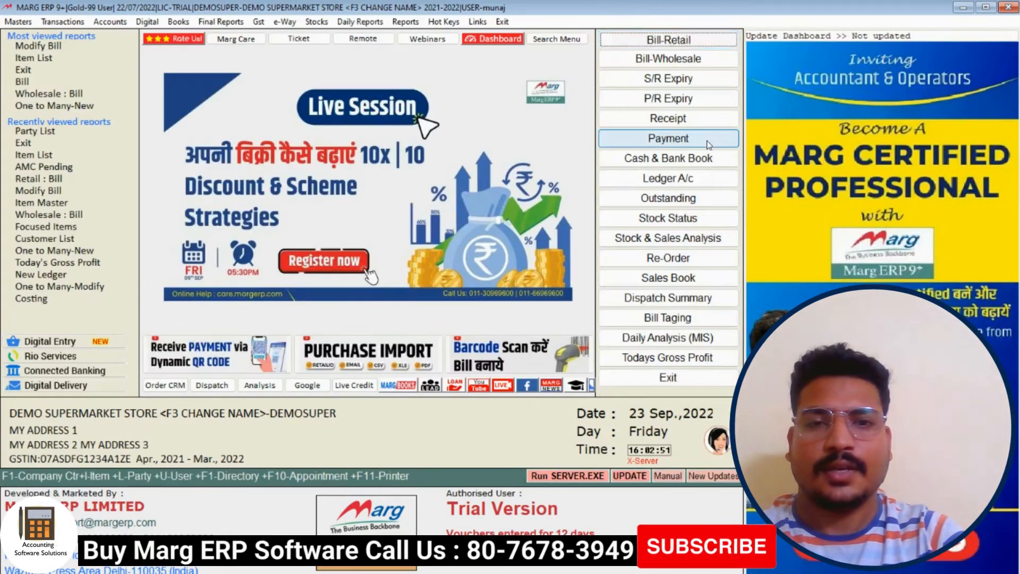
- Create a retail bill dated 31/03/2022 without customer details and add one 004-15 TRAY EACH
{"action": "key", "text": "Return"}
{"action": "key", "text": "y"}
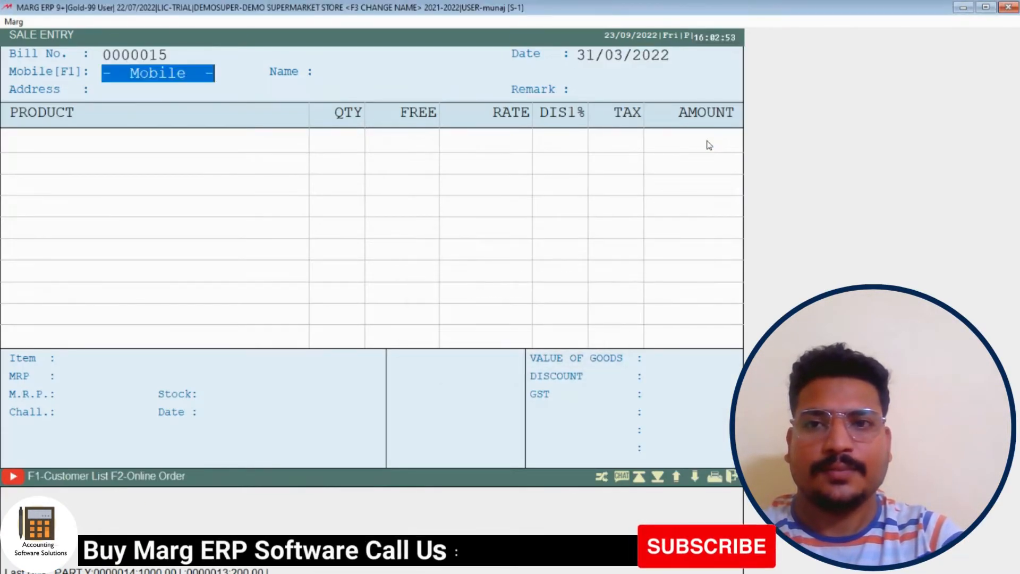
{"action": "key", "text": "Return"}
{"action": "key", "text": "Return"}
{"action": "key", "text": "Return"}
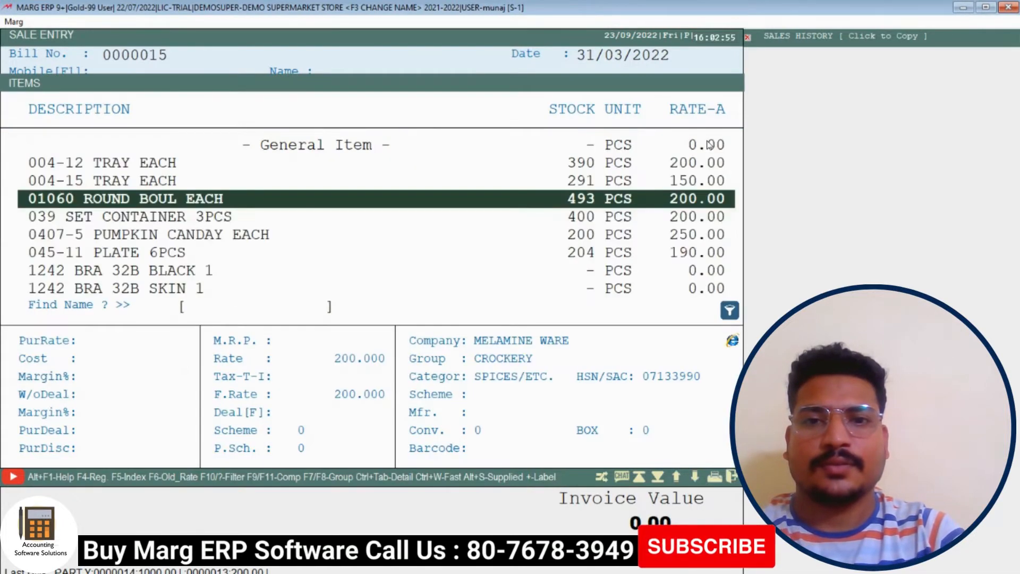
{"action": "key", "text": "Down"}
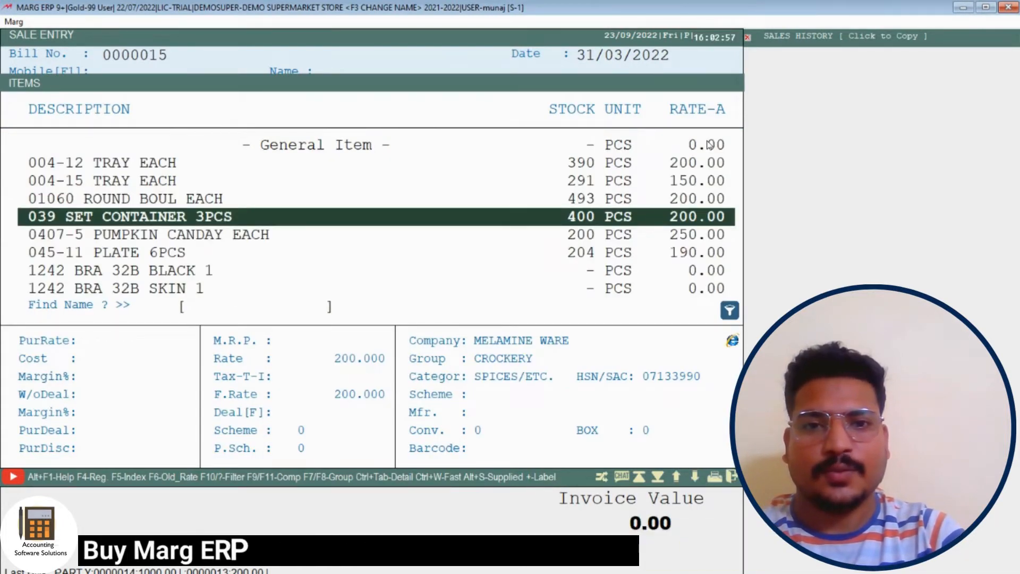
{"action": "key", "text": "Up"}
{"action": "key", "text": "Up"}
{"action": "key", "text": "Return"}
{"action": "key", "text": "Return"}
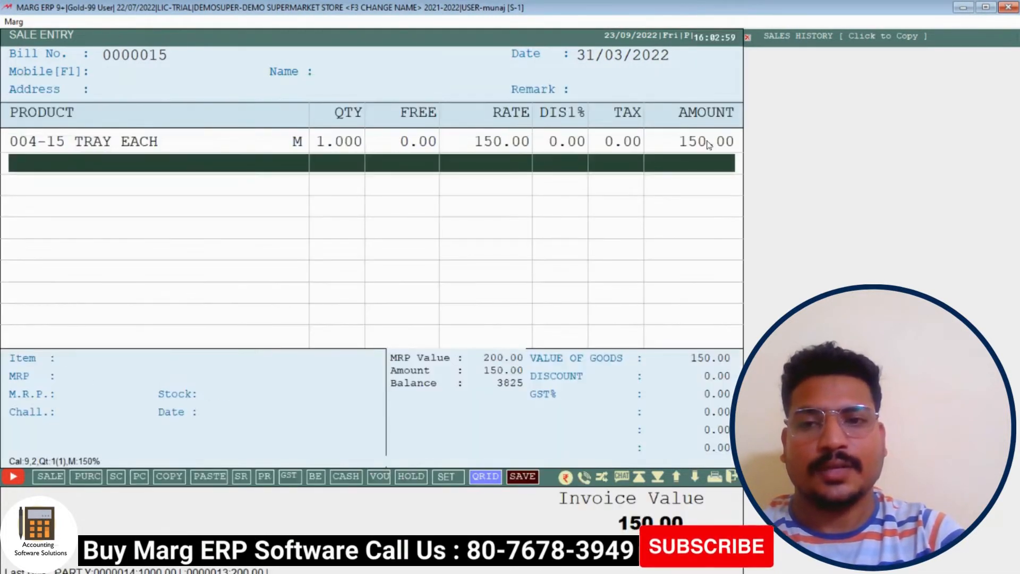
- Finish the item entry and set the CASH amount to 0 in the bill's payment modes
{"action": "key", "text": "End"}
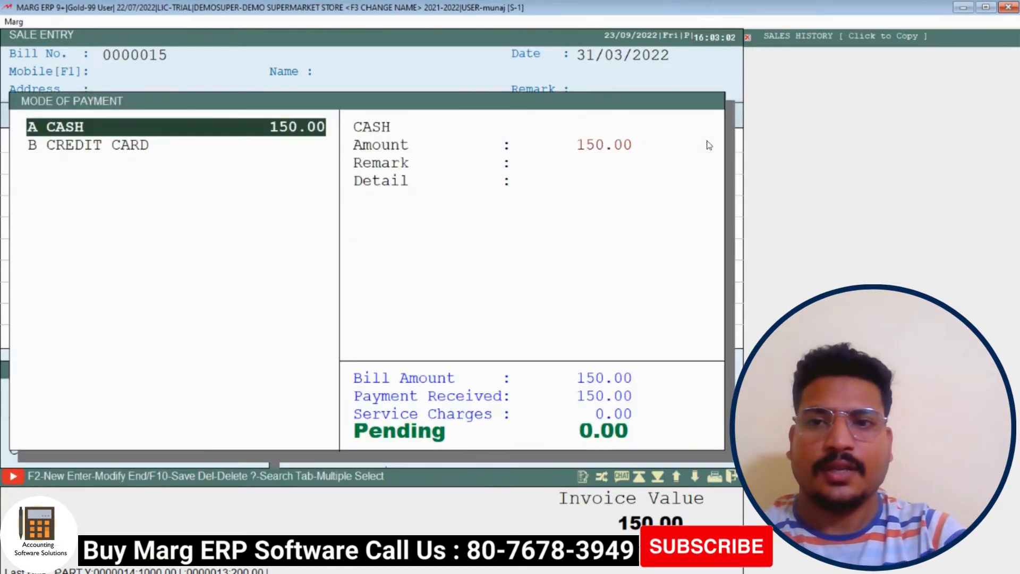
{"action": "key", "text": "Down"}
{"action": "key", "text": "Up"}
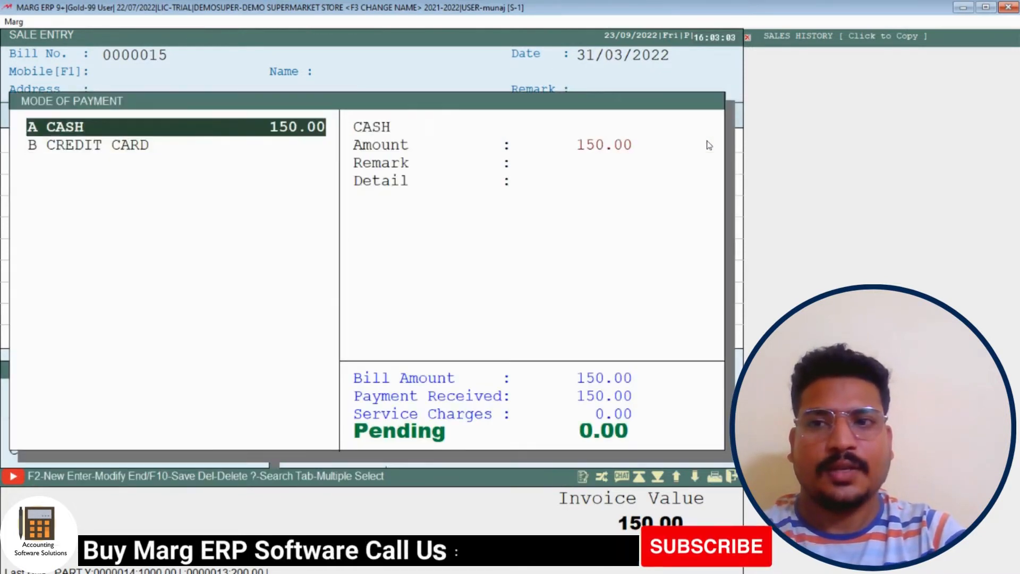
{"action": "key", "text": "Down"}
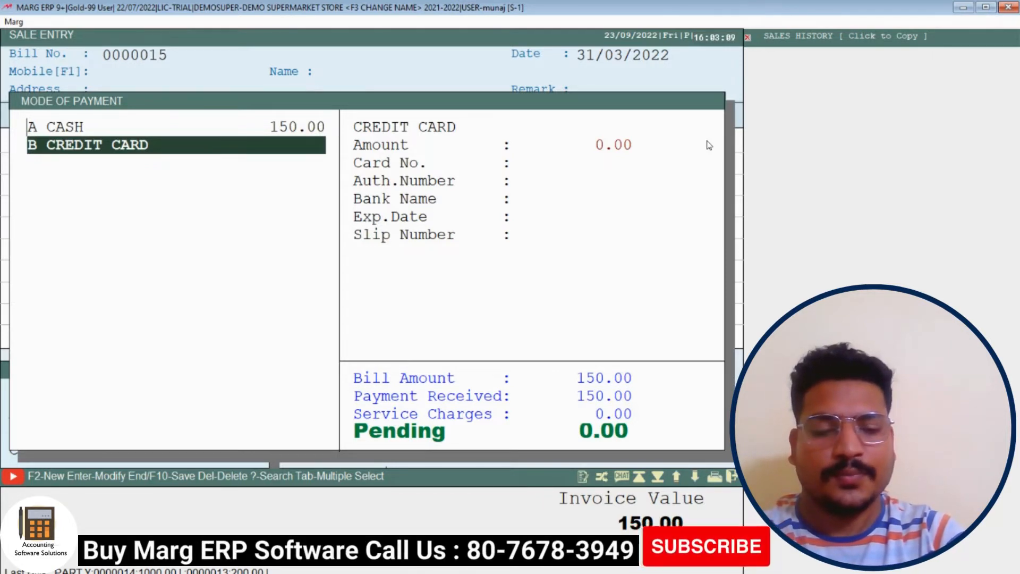
{"action": "key", "text": "Up"}
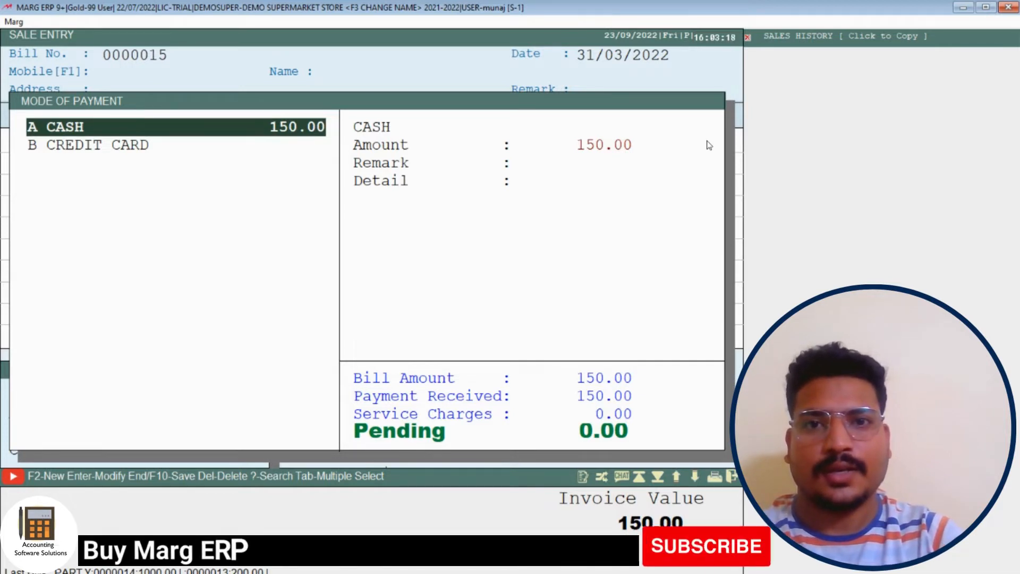
{"action": "key", "text": "Down"}
{"action": "key", "text": "Up"}
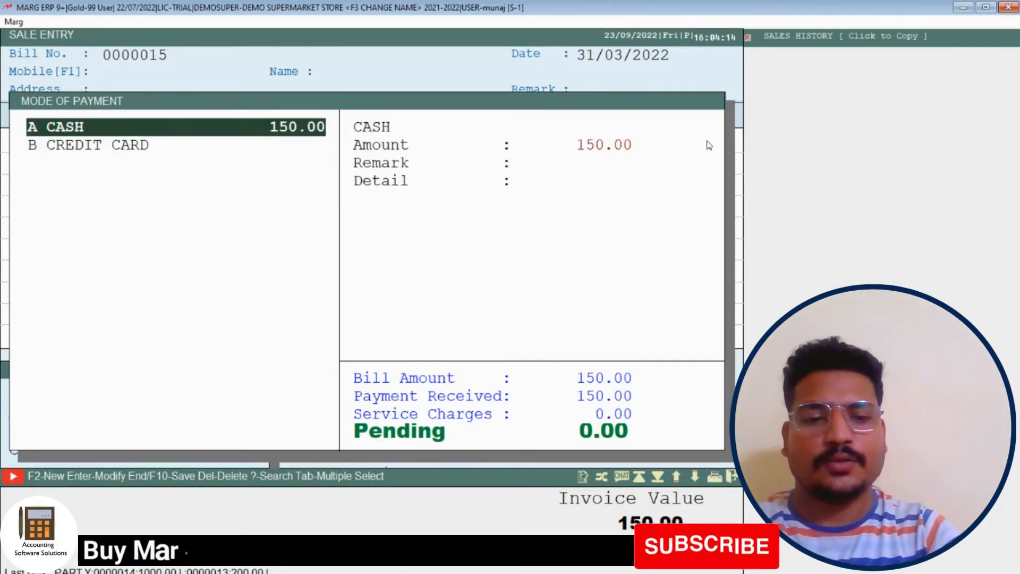
{"action": "key", "text": "Return"}
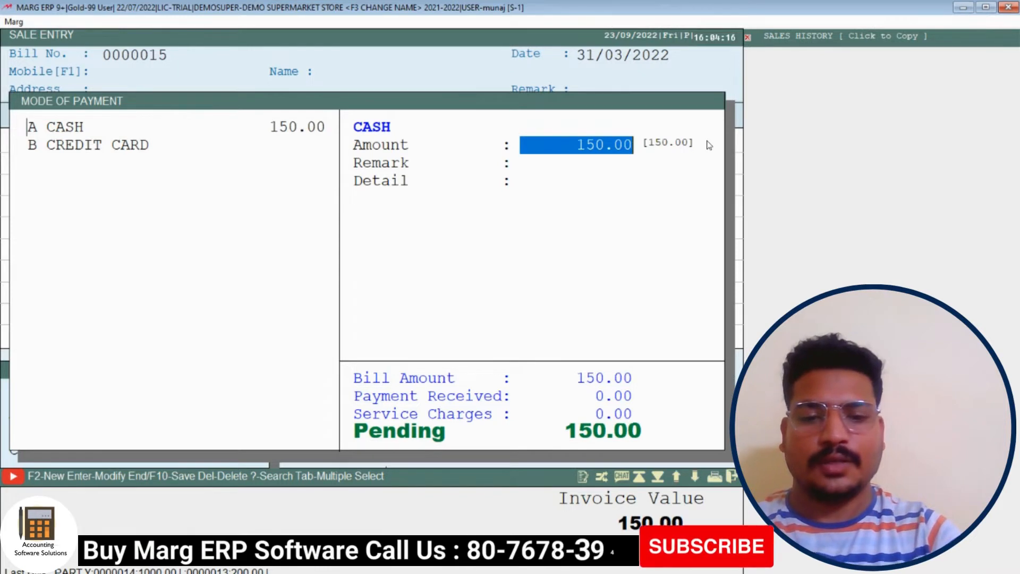
{"action": "type", "text": "0"}
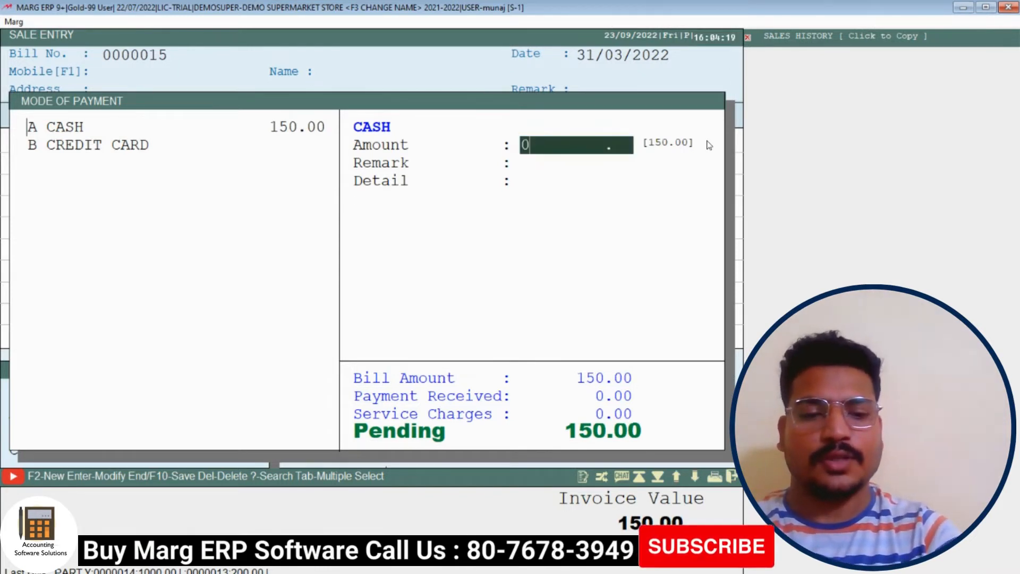
{"action": "key", "text": "Return"}
{"action": "key", "text": "Return"}
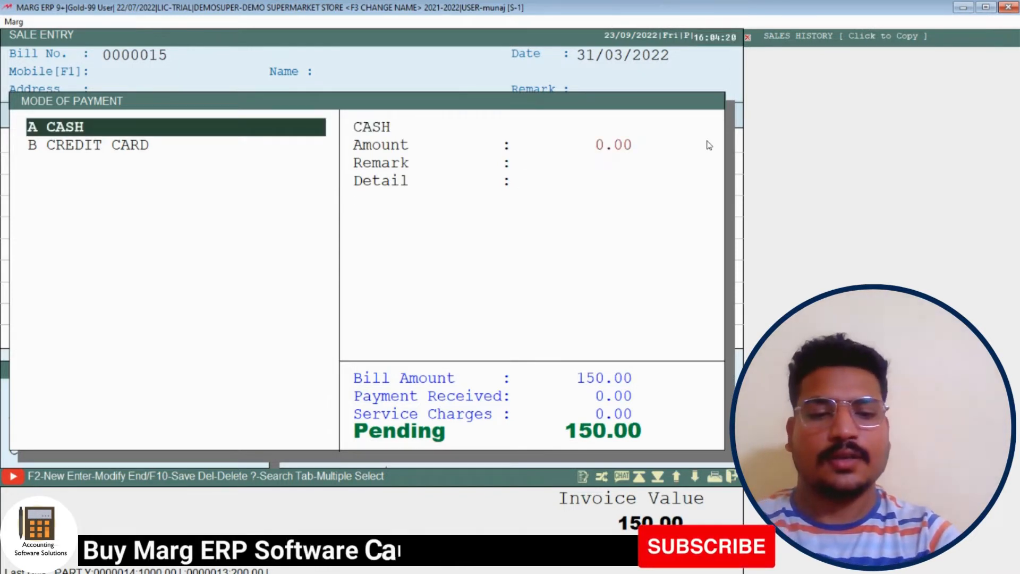
- Allocate 150.00 to CREDIT CARD, save the bill, and view its print preview
{"action": "key", "text": "Down"}
{"action": "key", "text": "Return"}
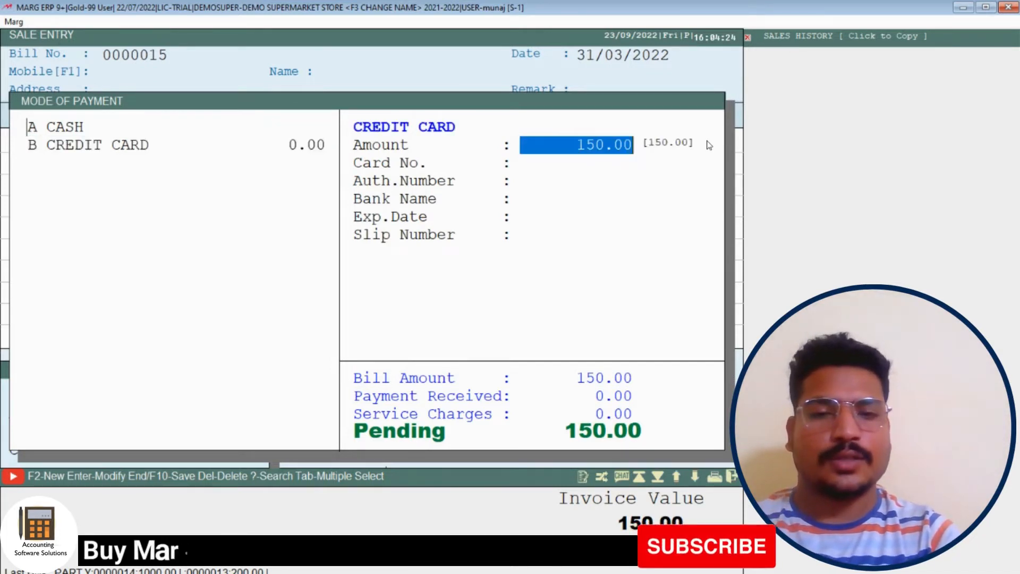
{"action": "key", "text": "Return"}
{"action": "key", "text": "End"}
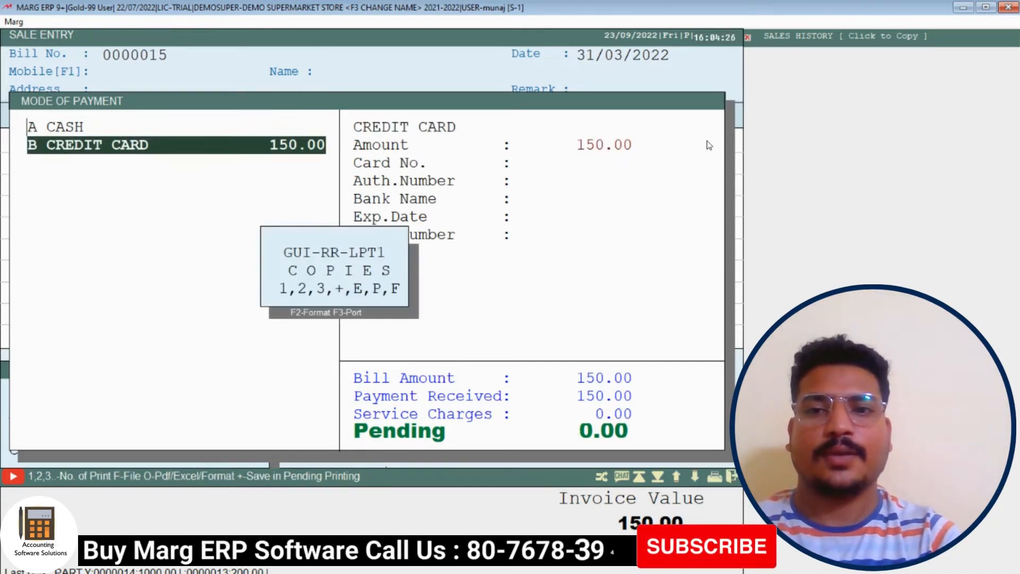
{"action": "key", "text": "p"}
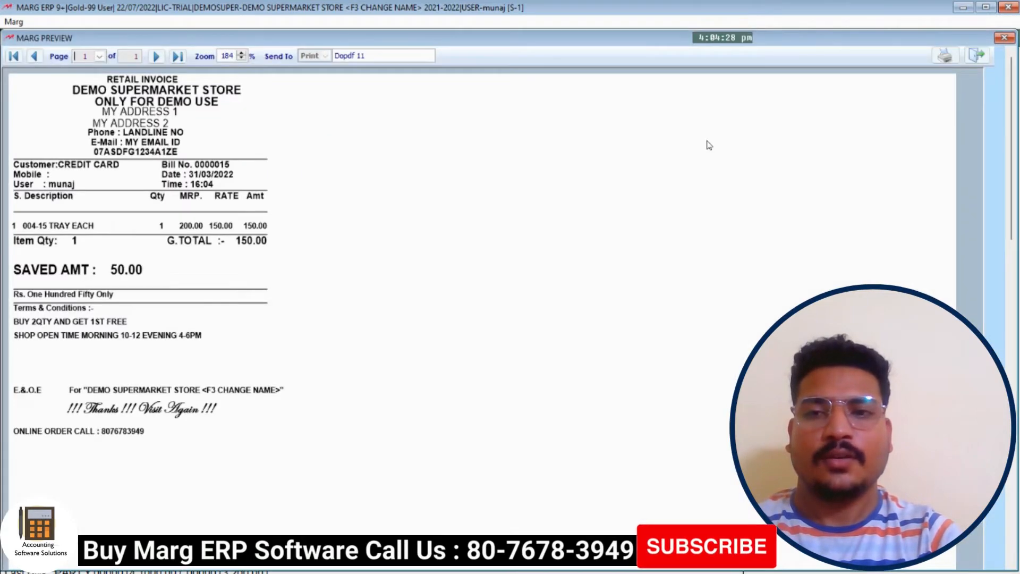
{"action": "key", "text": "Escape"}
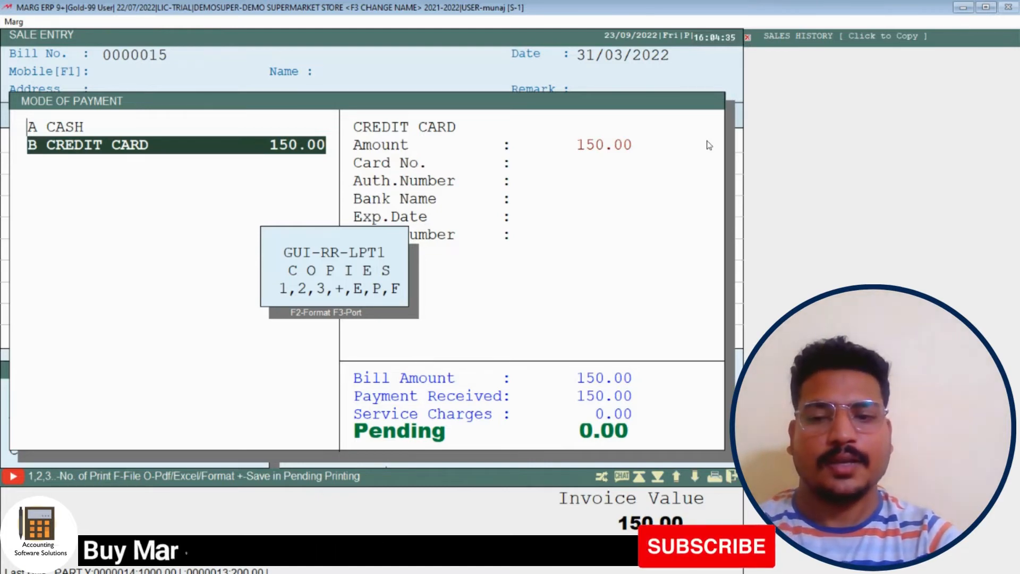
{"action": "key", "text": "Escape"}
- Look up the CREDIT CARD account in the ledgers and check its entries up to 31/03/2022
{"action": "key", "text": "ctrl+l"}
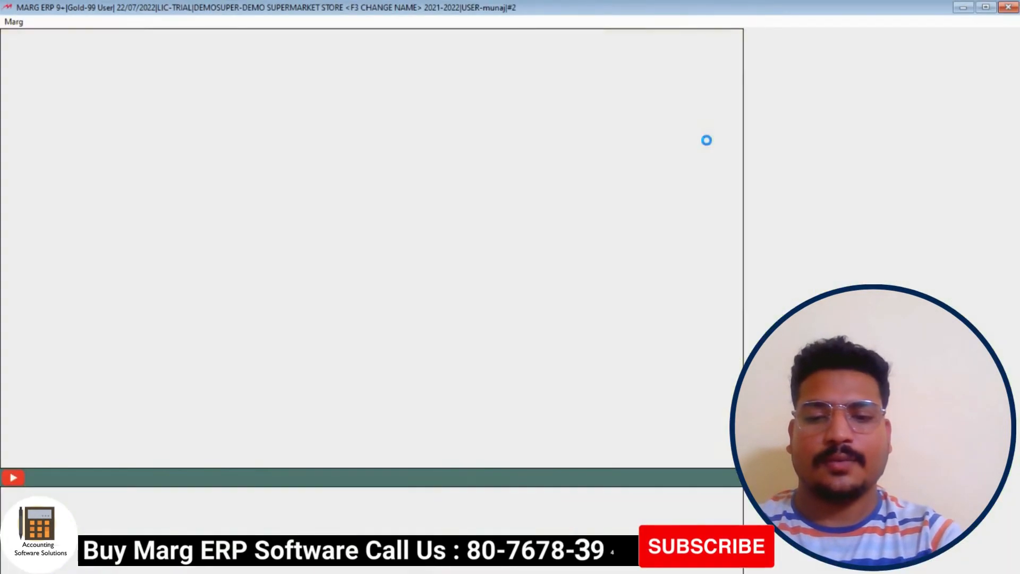
{"action": "type", "text": "CRED"}
{"action": "key", "text": "Return"}
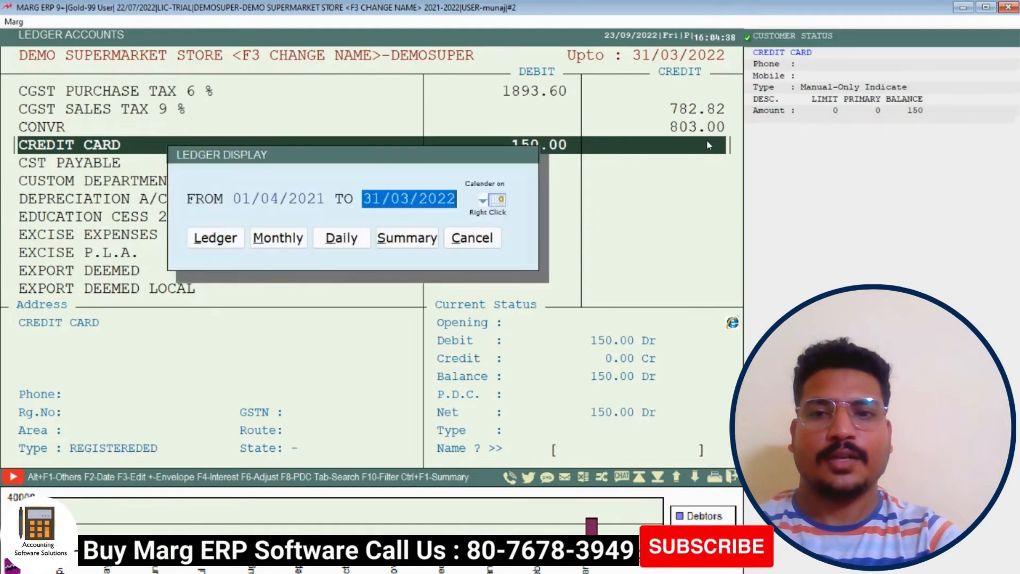
{"action": "key", "text": "Return"}
{"action": "key", "text": "Escape"}
{"action": "key", "text": "Escape"}
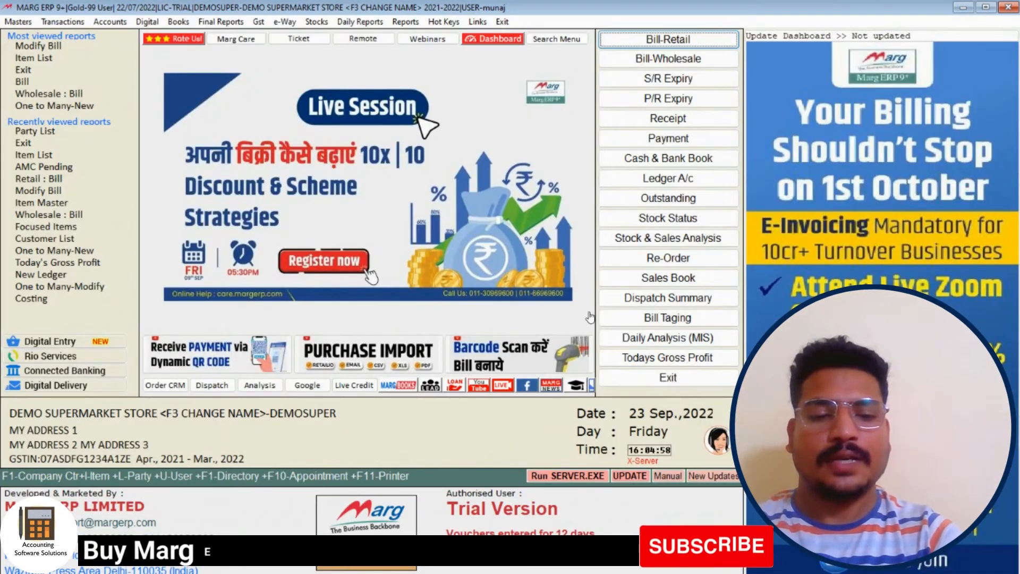
- Start a wholesale bill dated 31/03/2022 for PART Y
{"action": "key", "text": "Down"}
{"action": "key", "text": "Return"}
{"action": "key", "text": "Left"}
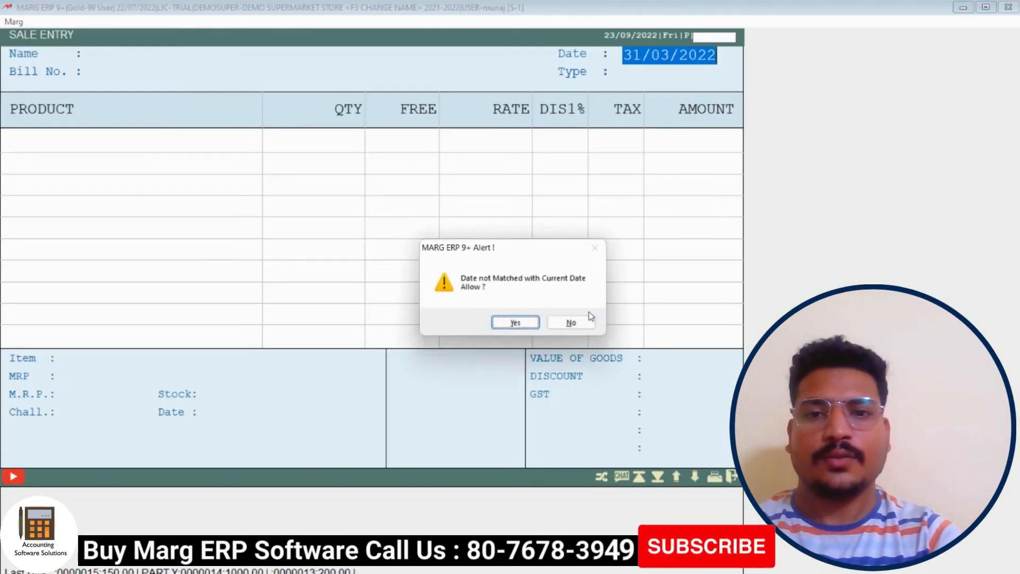
{"action": "key", "text": "Return"}
{"action": "key", "text": "Return"}
{"action": "key", "text": "Return"}
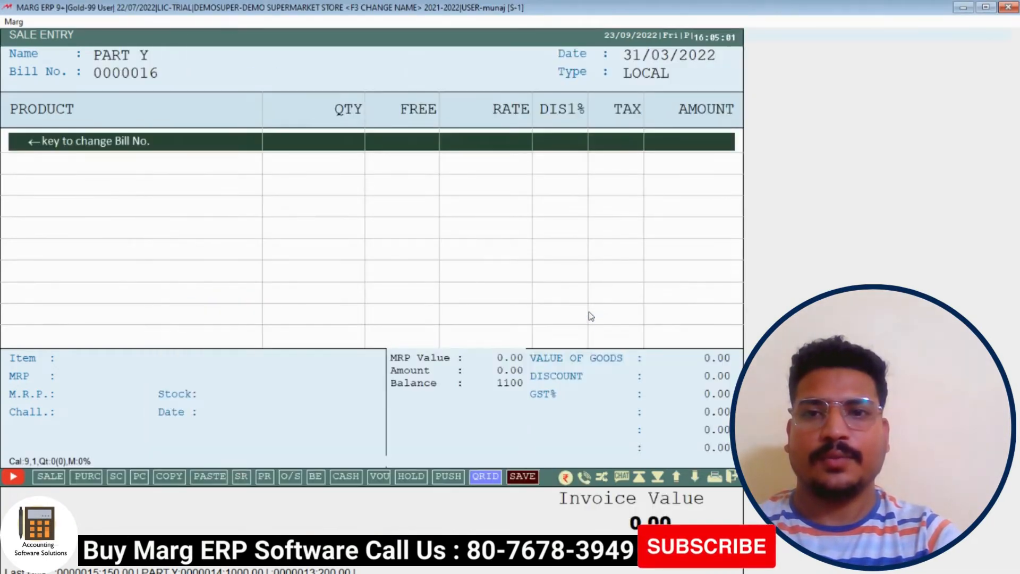
- Add 004-15 TRAY EACH to the wholesale bill with a quantity of 34 at rate 150.00
{"action": "key", "text": "Return"}
{"action": "key", "text": "Return"}
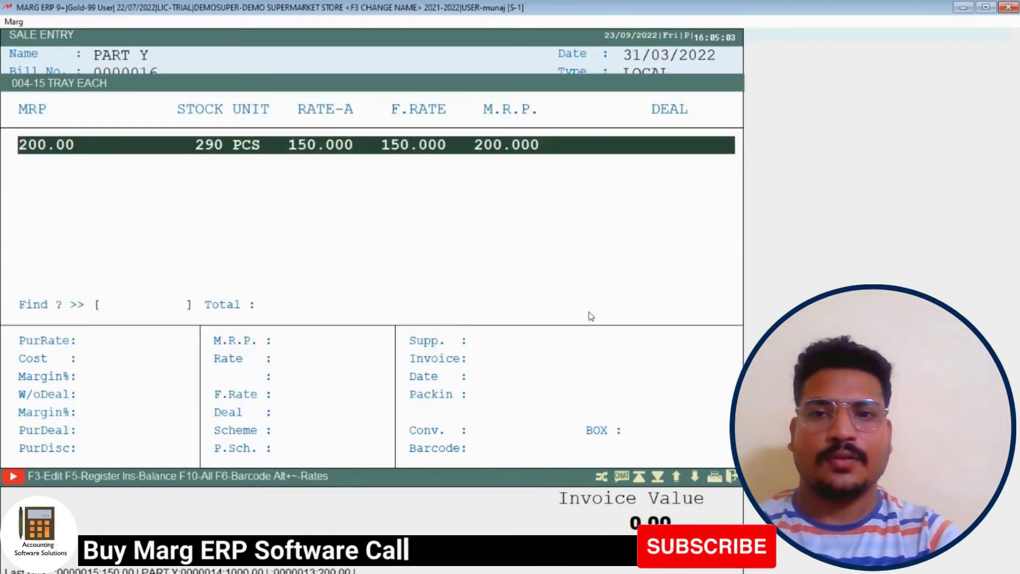
{"action": "key", "text": "Return"}
{"action": "key", "text": "Up"}
{"action": "key", "text": "Return"}
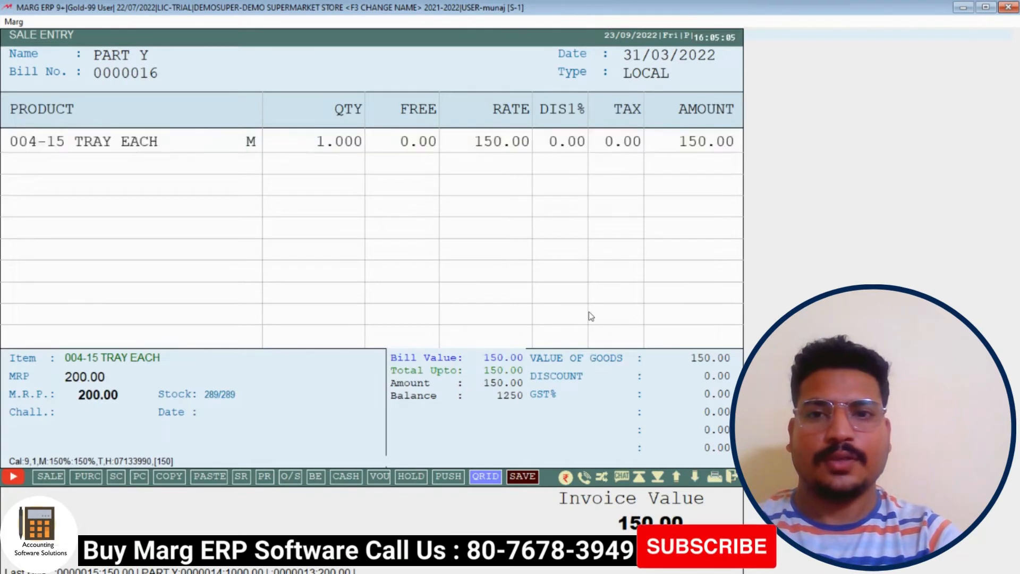
{"action": "key", "text": "Return"}
{"action": "type", "text": "34"}
{"action": "key", "text": "Return"}
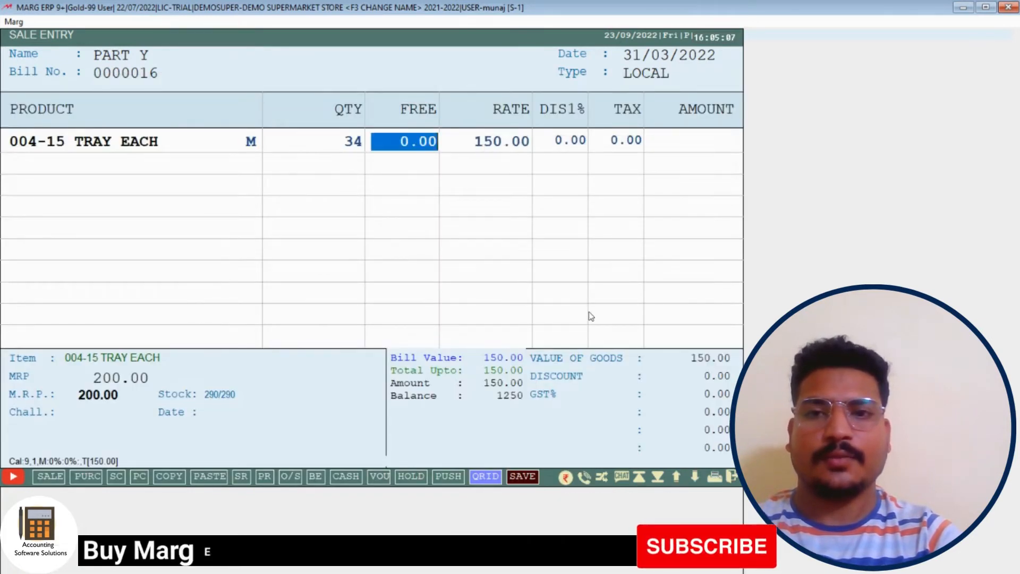
{"action": "key", "text": "Return"}
{"action": "key", "text": "Return"}
{"action": "key", "text": "Return"}
{"action": "key", "text": "Return"}
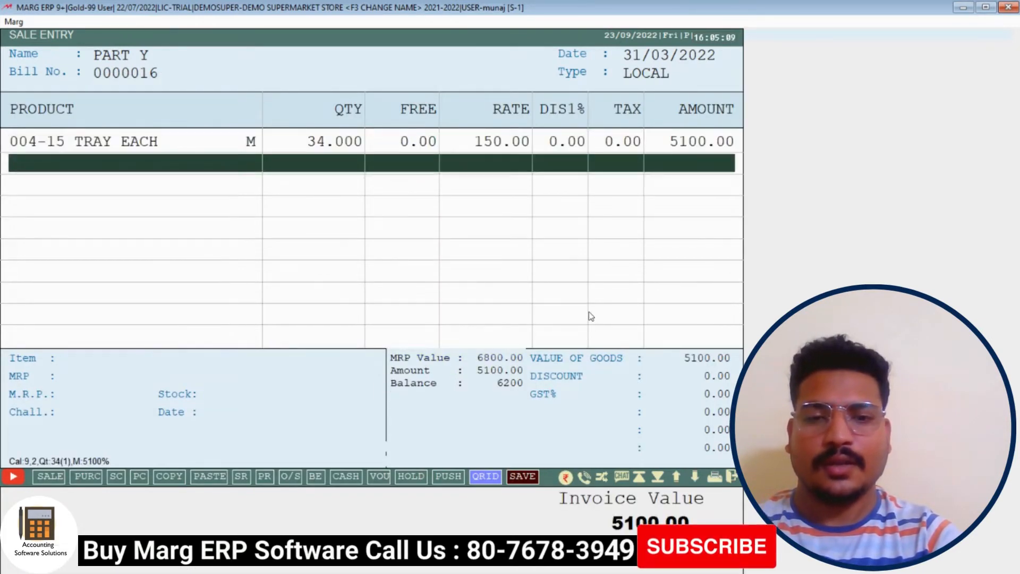
- Save the wholesale bill without entering a payment amount and skip printing
{"action": "key", "text": "End"}
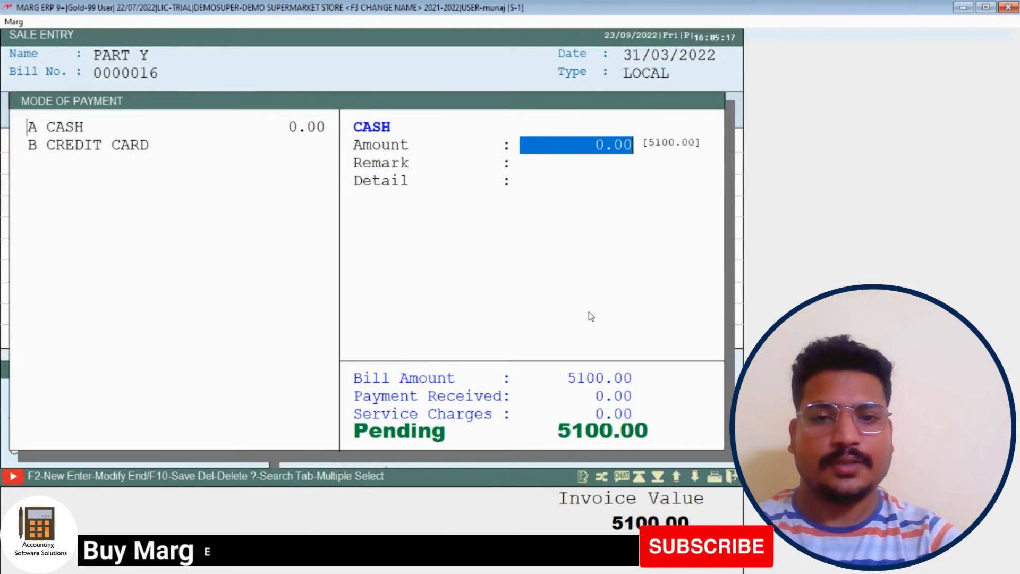
{"action": "key", "text": "Escape"}
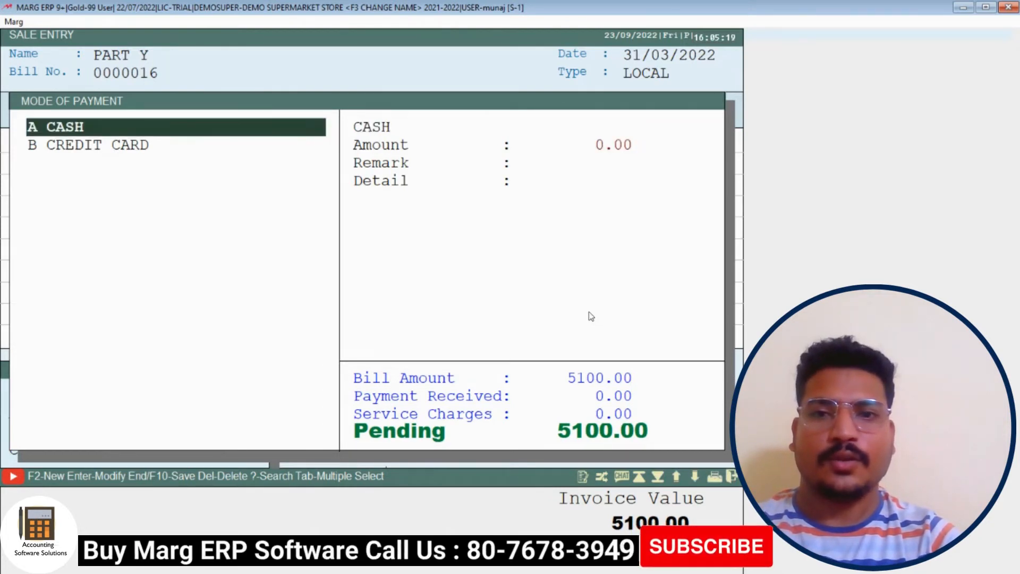
{"action": "key", "text": "End"}
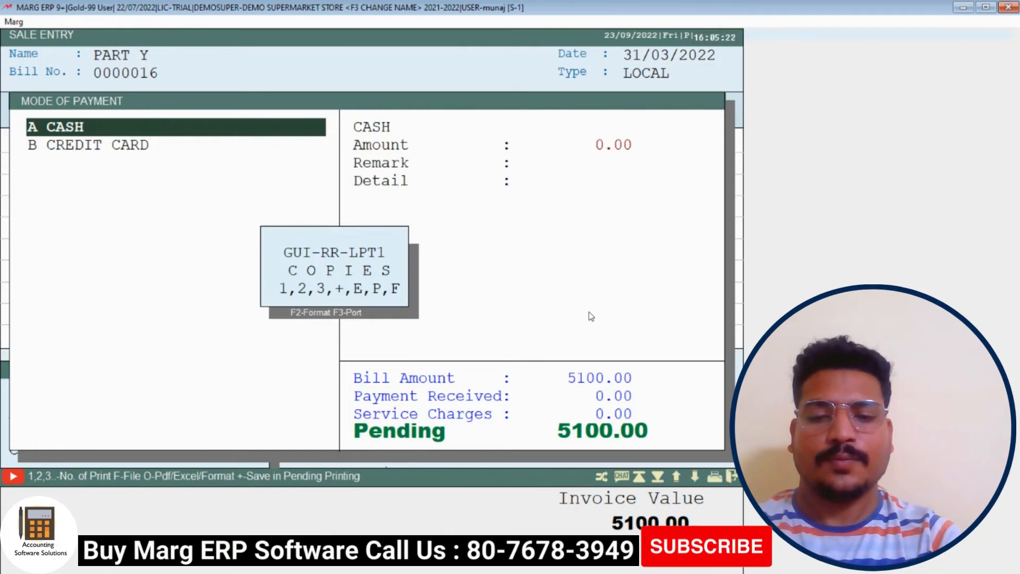
{"action": "key", "text": "Escape"}
{"action": "key", "text": "Escape"}
- Check the PART Y ledger entries from 01/04/2021 to 31/03/2022, including the new wholesale bill
{"action": "key", "text": "alt+m"}
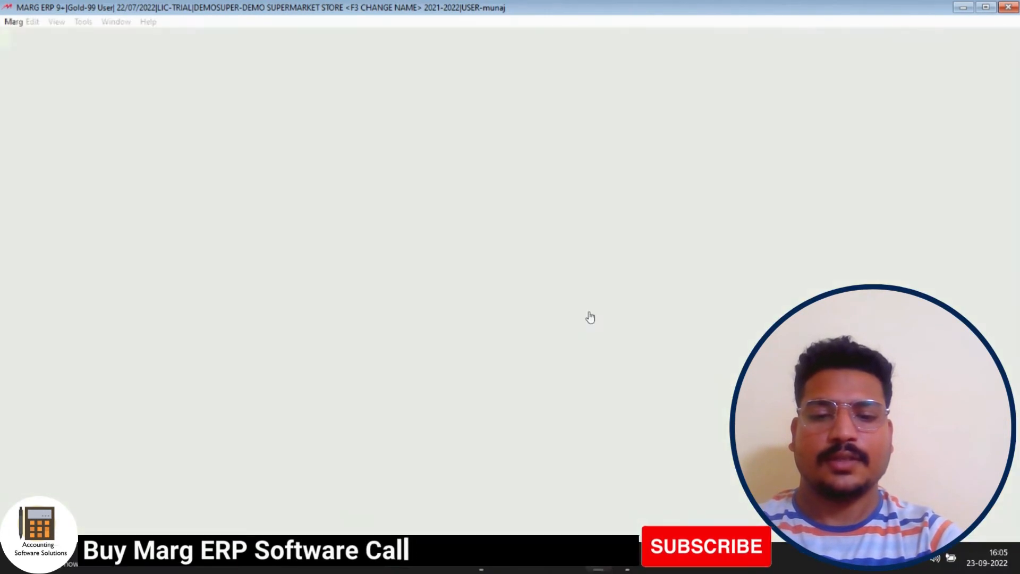
{"action": "type", "text": "PARTY"}
{"action": "left_click", "coordinate": [462, 187]}
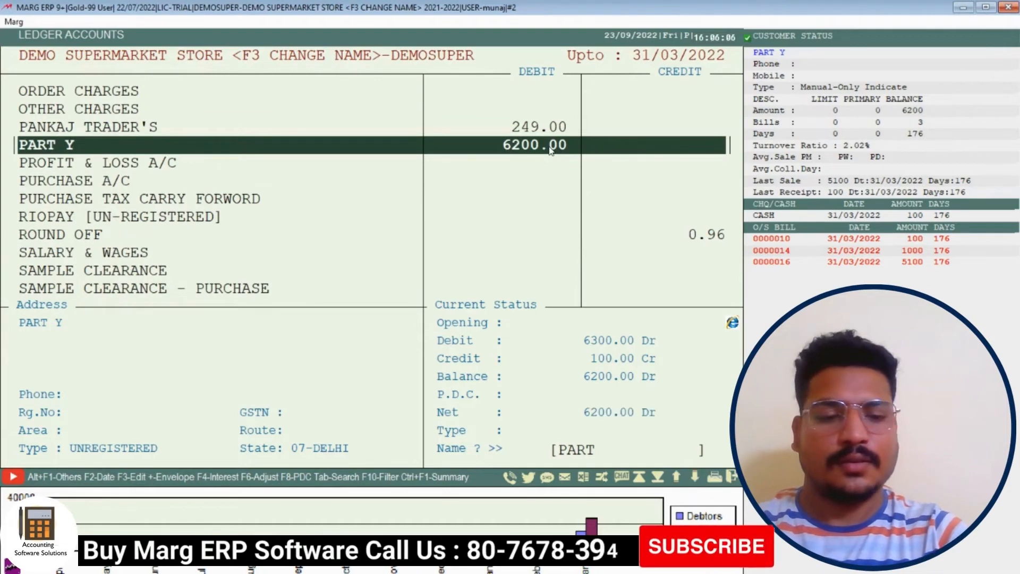
{"action": "key", "text": "Return"}
{"action": "key", "text": "Return"}
{"action": "key", "text": "Return"}
{"action": "key", "text": "Return"}
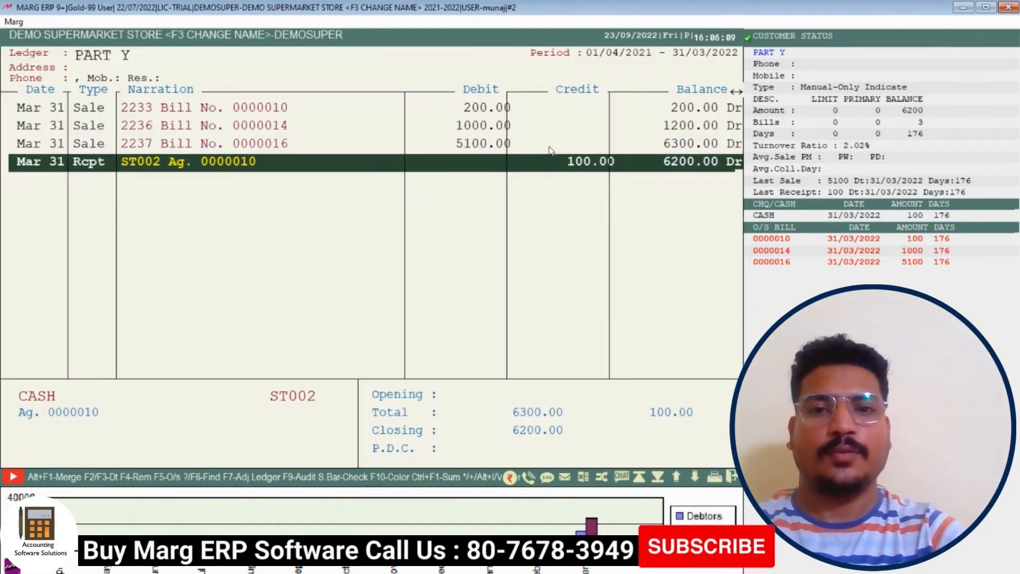
{"action": "key", "text": "Escape"}
{"action": "key", "text": "Escape"}
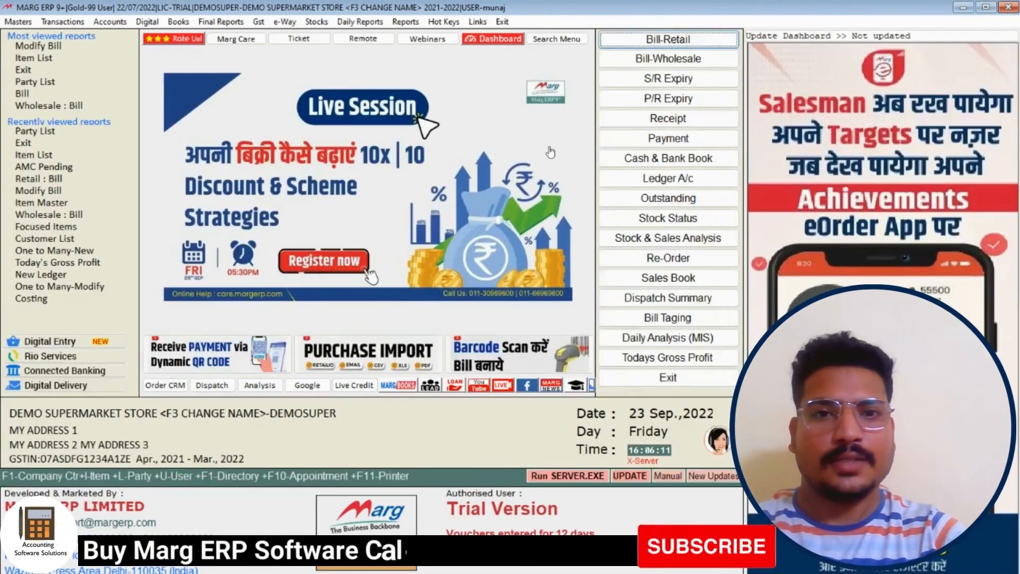
- Start another wholesale bill for PART Y dated 31/03/2022 and bring up its item list
{"action": "key", "text": "Return"}
{"action": "key", "text": "Escape"}
{"action": "key", "text": "Down"}
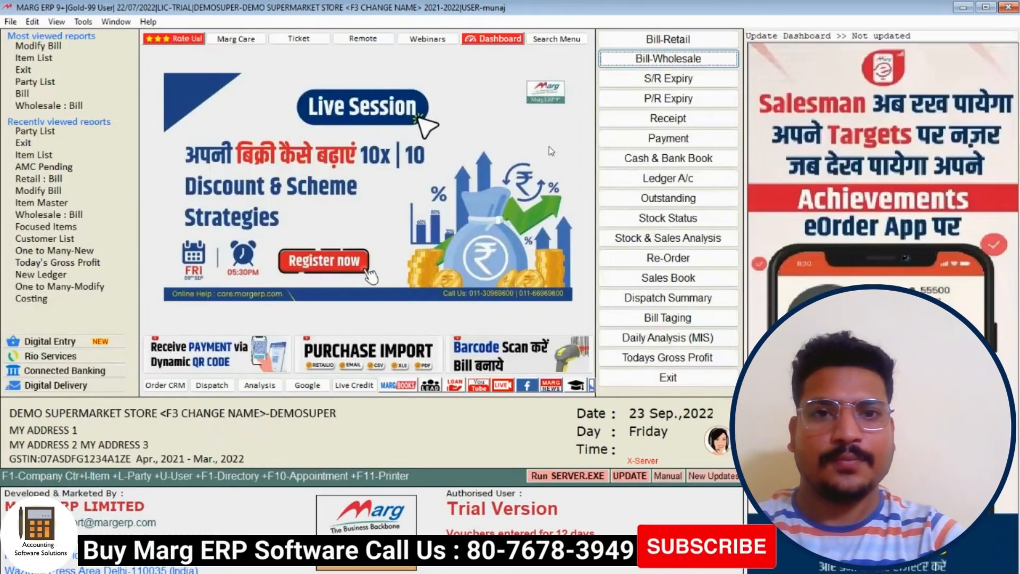
{"action": "key", "text": "Return"}
{"action": "key", "text": "Return"}
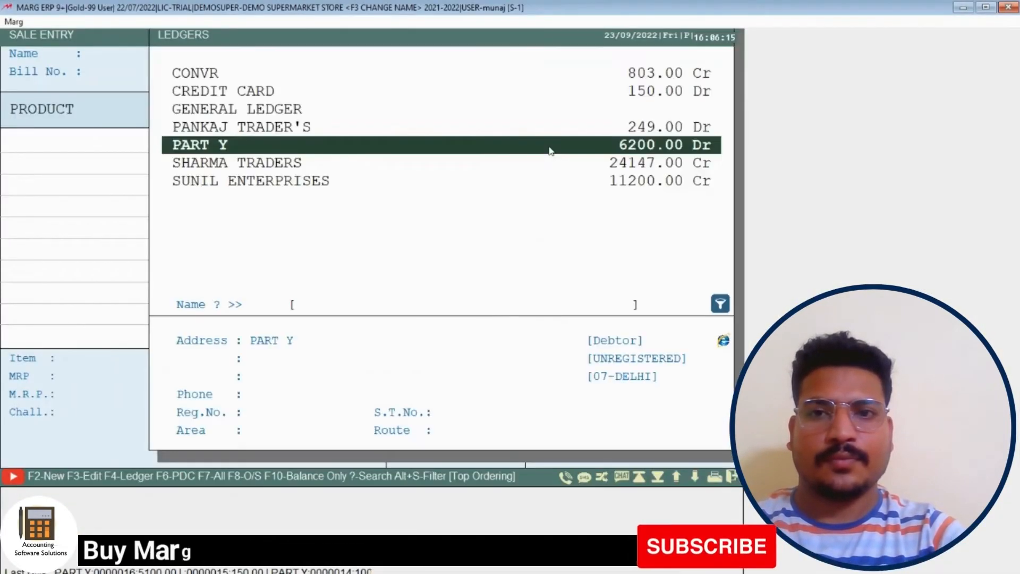
{"action": "key", "text": "Return"}
{"action": "key", "text": "Return"}
{"action": "key", "text": "Return"}
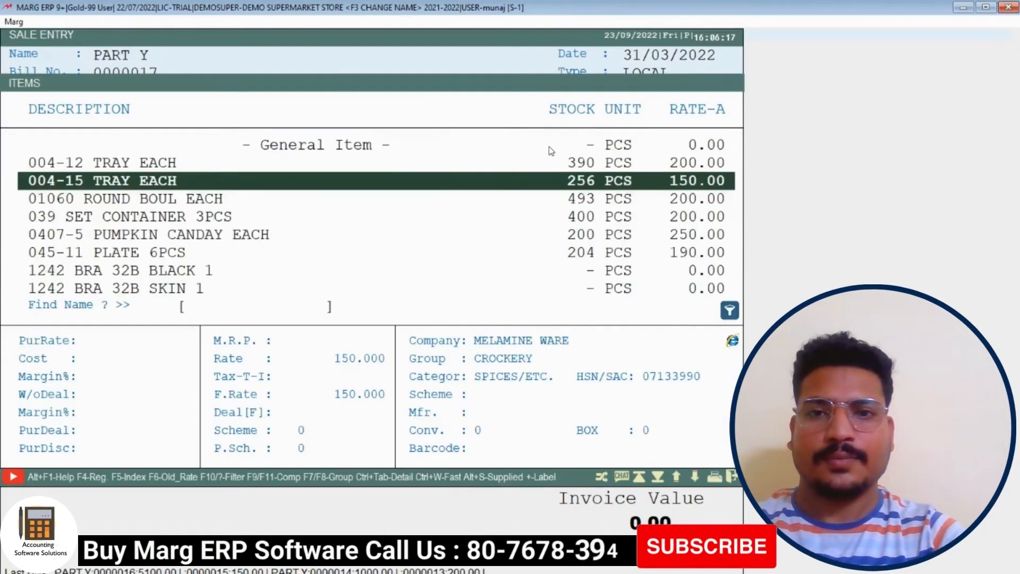
- Add 01060 ROUND BOUL EACH to the wholesale bill with a quantity of 33 at rate 200.00
{"action": "key", "text": "Down"}
{"action": "key", "text": "Return"}
{"action": "key", "text": "Return"}
{"action": "key", "text": "Return"}
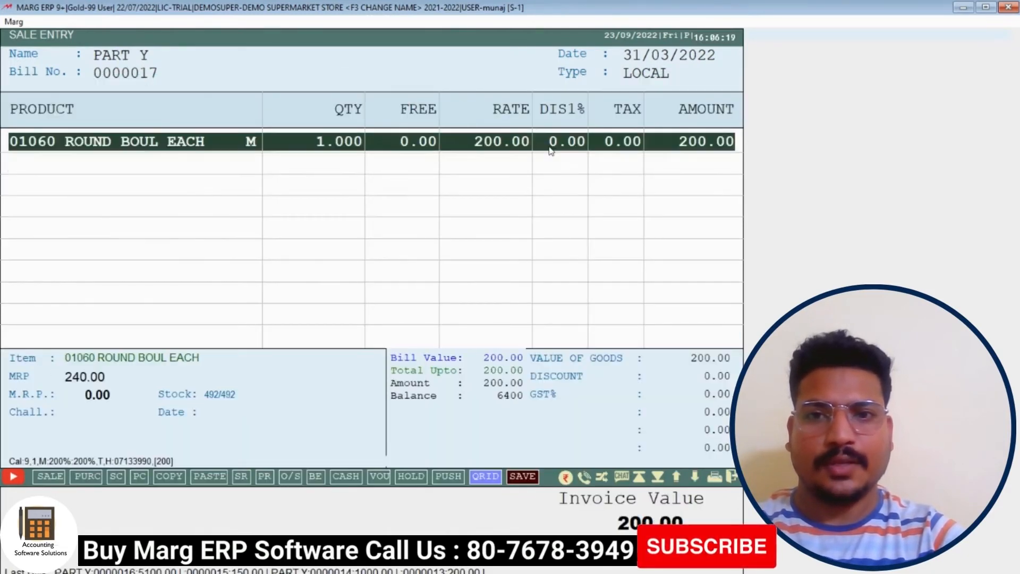
{"action": "key", "text": "Return"}
{"action": "key", "text": "Return"}
{"action": "key", "text": "Return"}
{"action": "key", "text": "Return"}
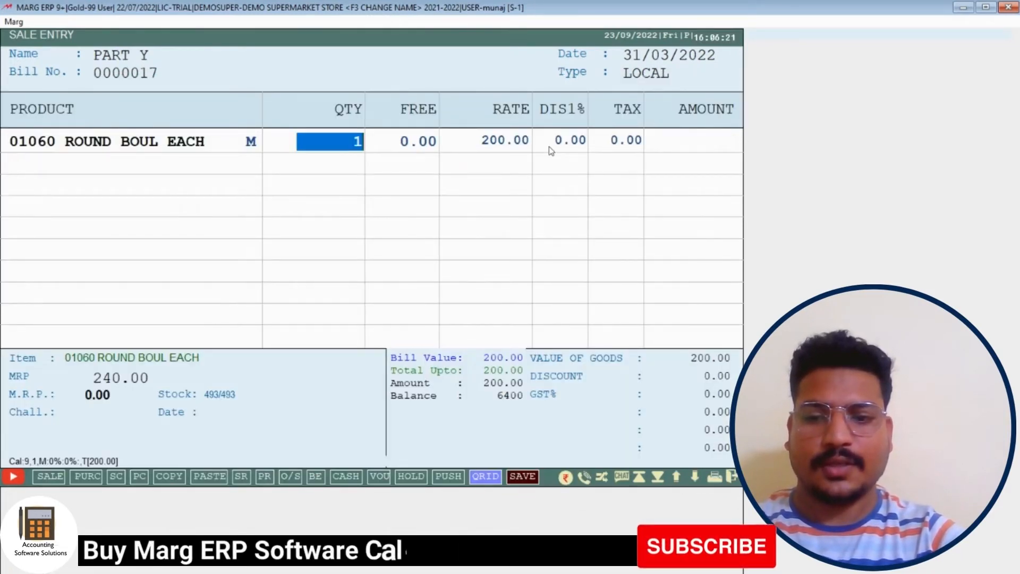
{"action": "type", "text": "33"}
{"action": "key", "text": "Return"}
{"action": "key", "text": "Return"}
{"action": "key", "text": "Return"}
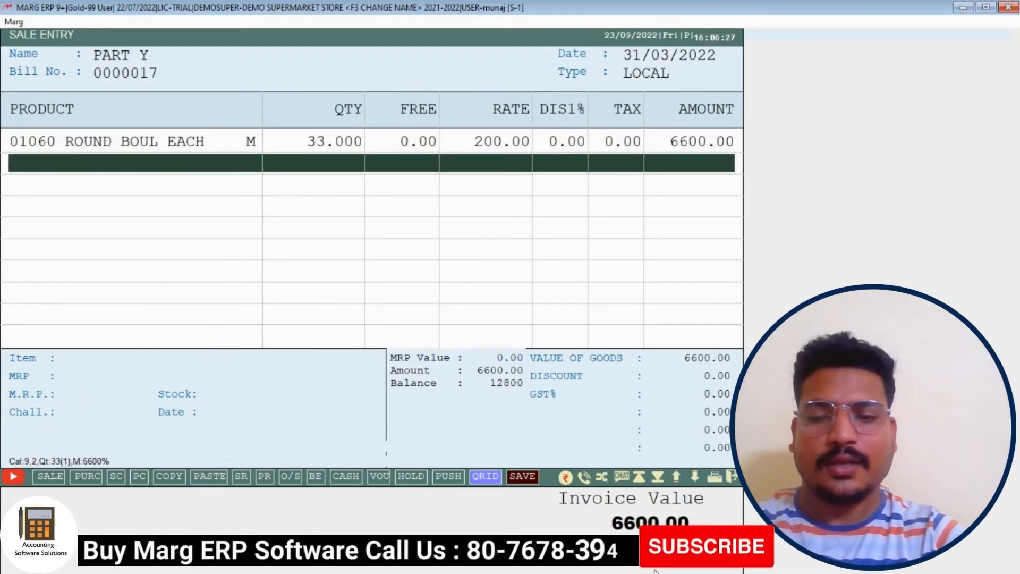
- Save the wholesale bill with the full 6600.00 received in cash, accept the actual cash amount and skip printing
{"action": "key", "text": "End"}
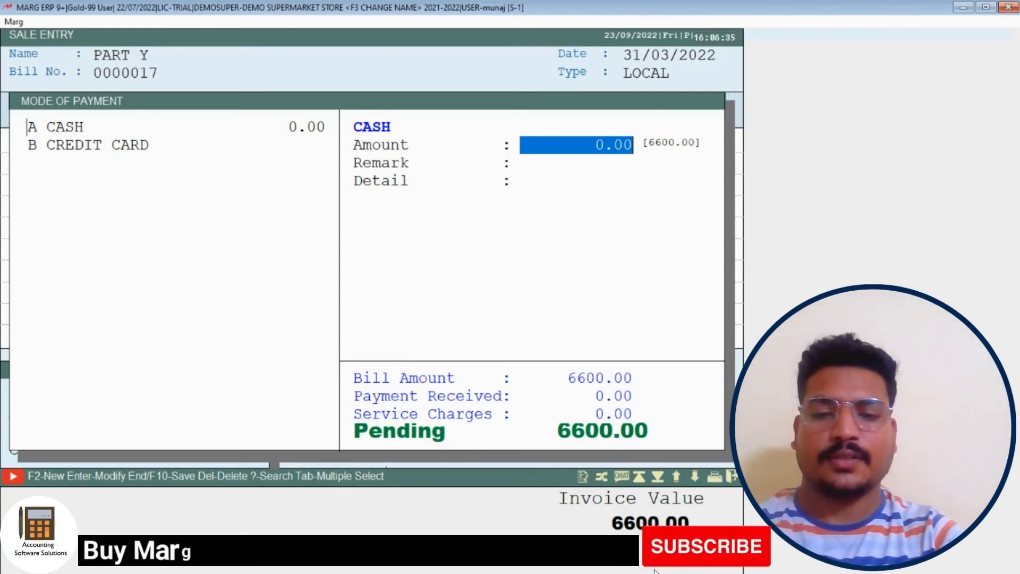
{"action": "type", "text": "66"}
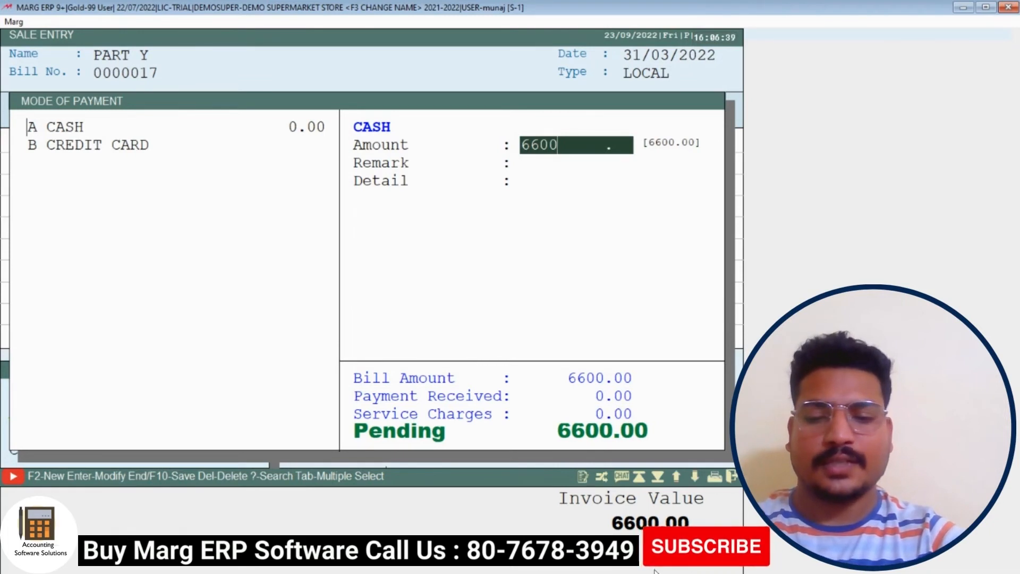
{"action": "key", "text": "Return"}
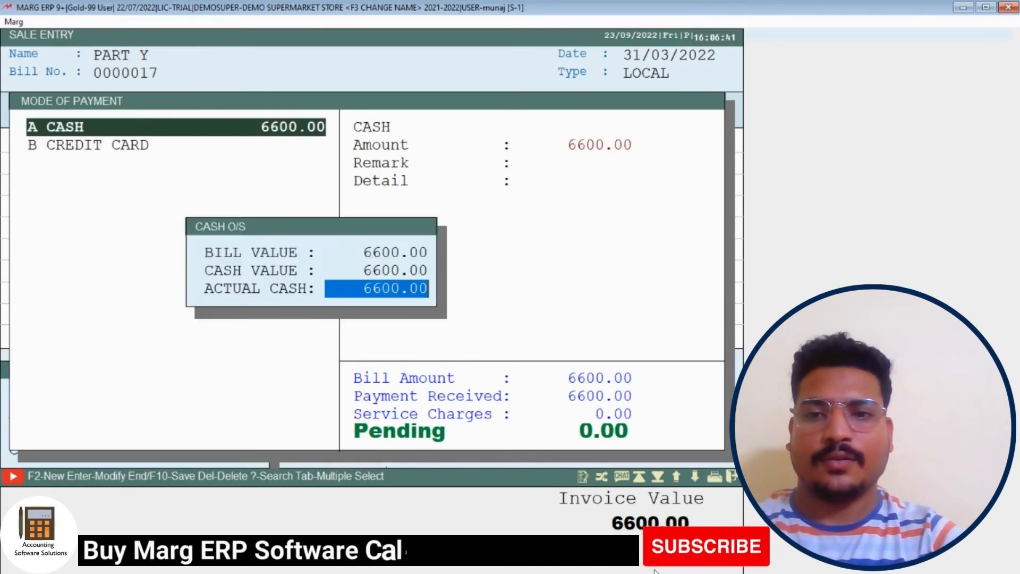
{"action": "key", "text": "Return"}
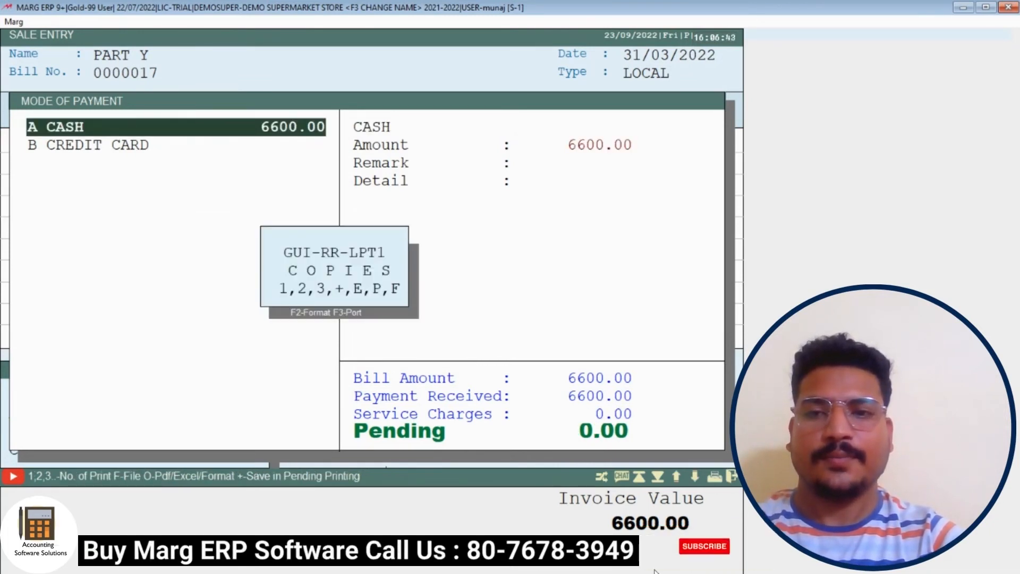
{"action": "key", "text": "Escape"}
{"action": "key", "text": "Escape"}
- Check the PART Y ledger from 01/04/2021 to 31/03/2022 and view the new cash-paid bill's total, adjustment and balance
{"action": "key", "text": "ctrl+l"}
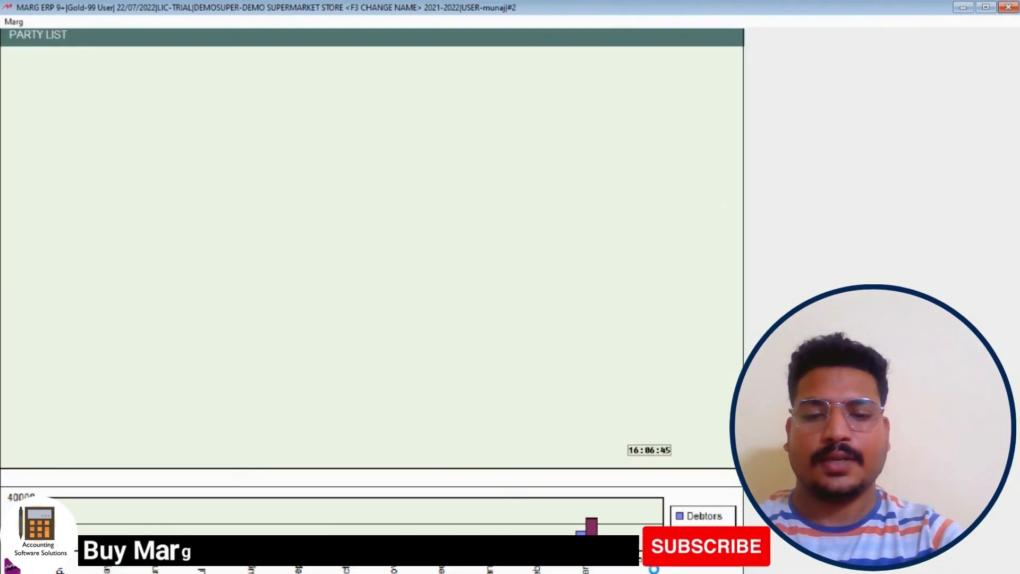
{"action": "key", "text": "Return"}
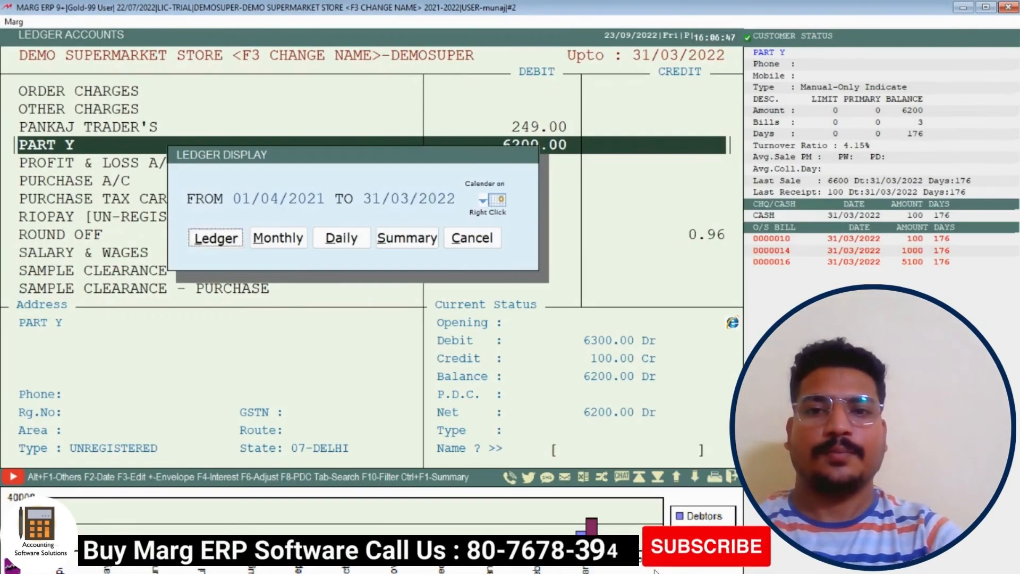
{"action": "key", "text": "Return"}
{"action": "key", "text": "Up"}
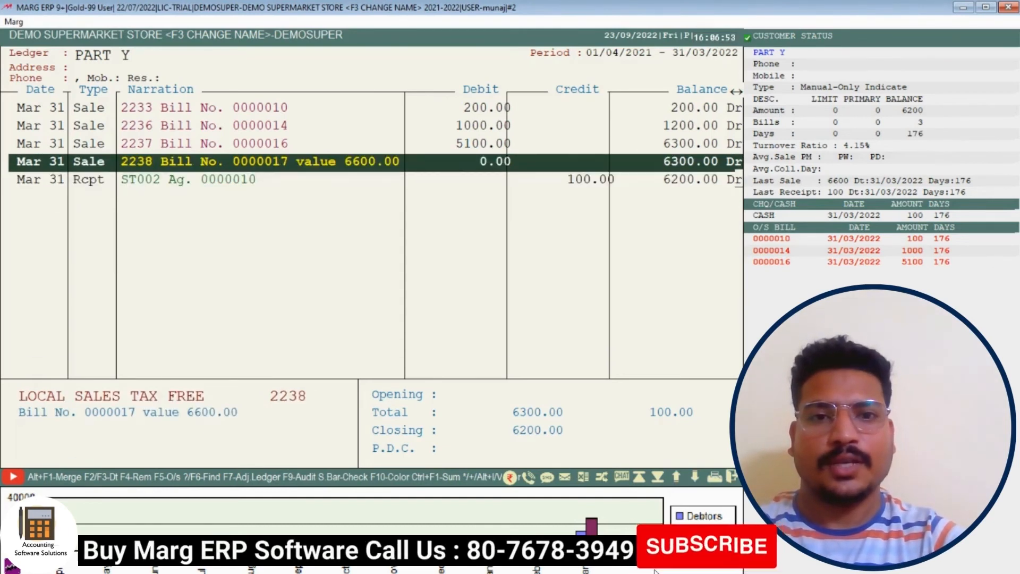
{"action": "key", "text": "Return"}
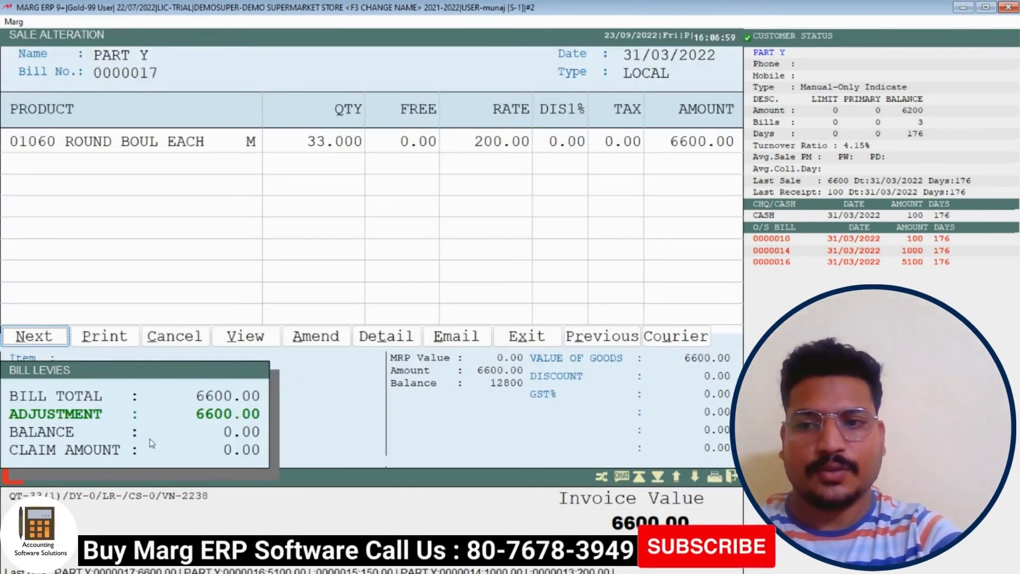
{"action": "key", "text": "Escape"}
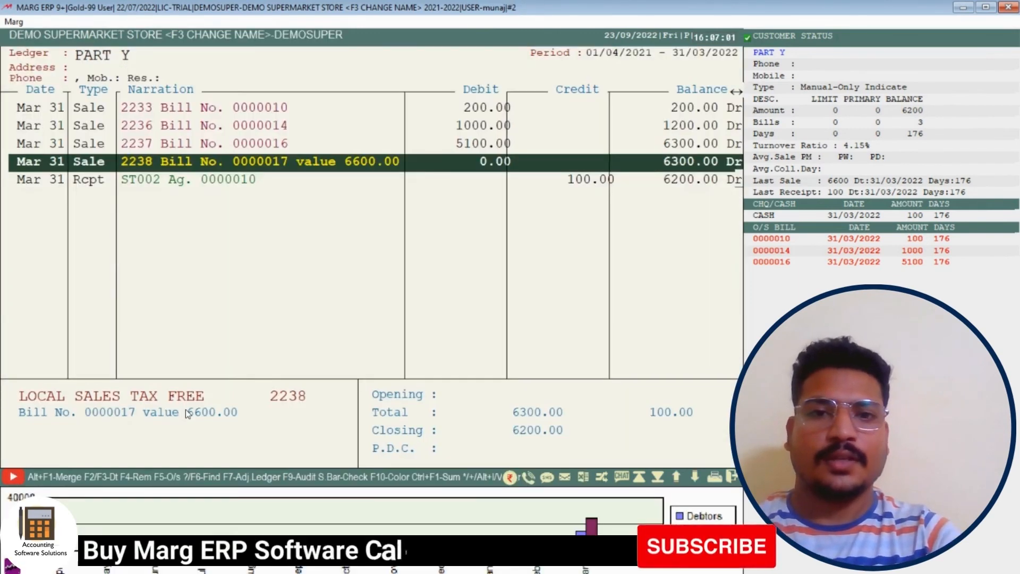
{"action": "key", "text": "Escape"}
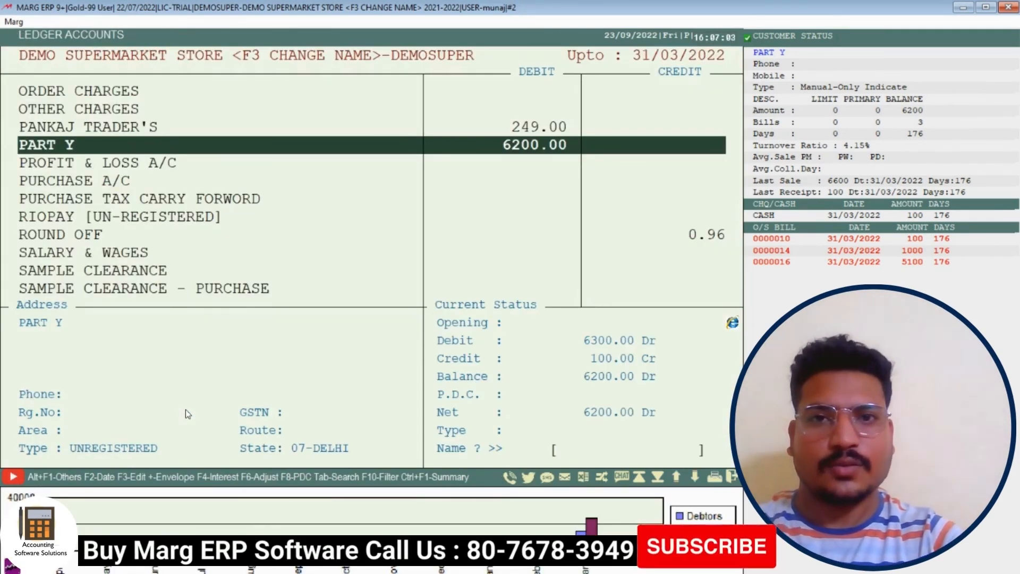